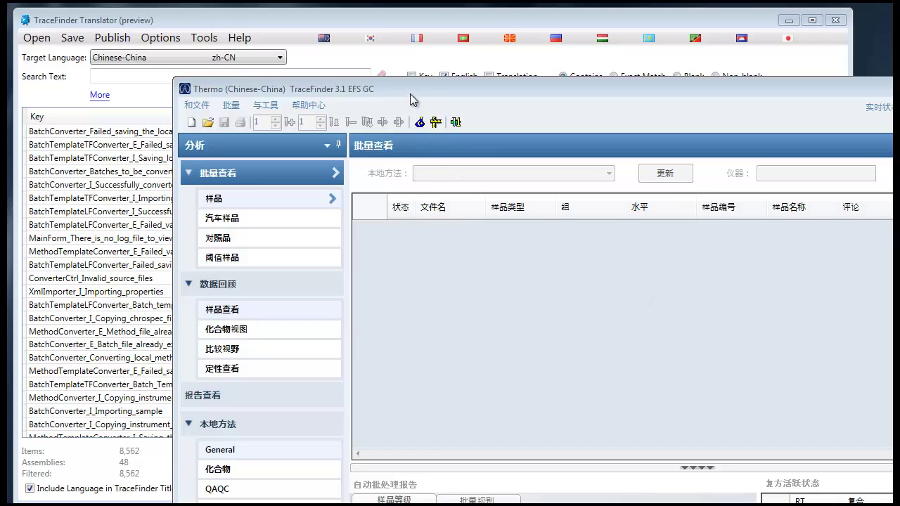
Move the Chinese TraceFinder window aside so the Chinese-China translation list stays in front
left_click_drag(412, 94, 398, 90)
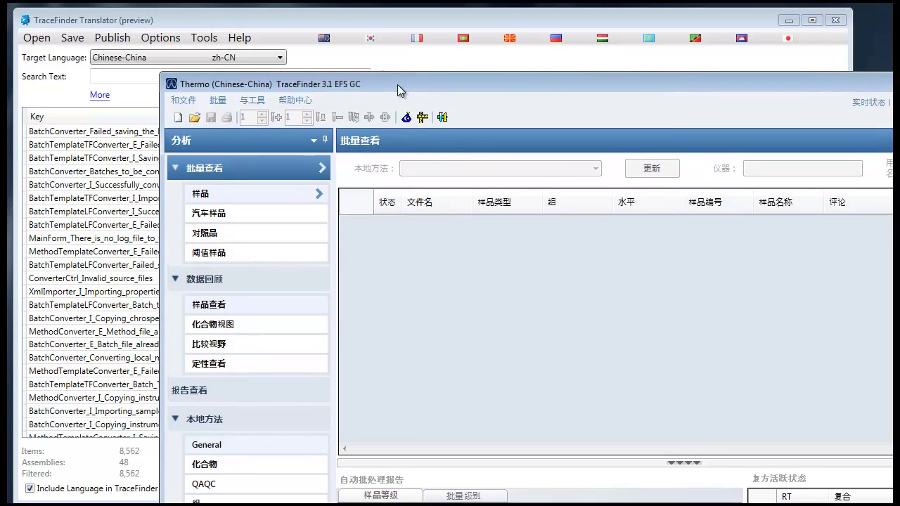
left_click(359, 24)
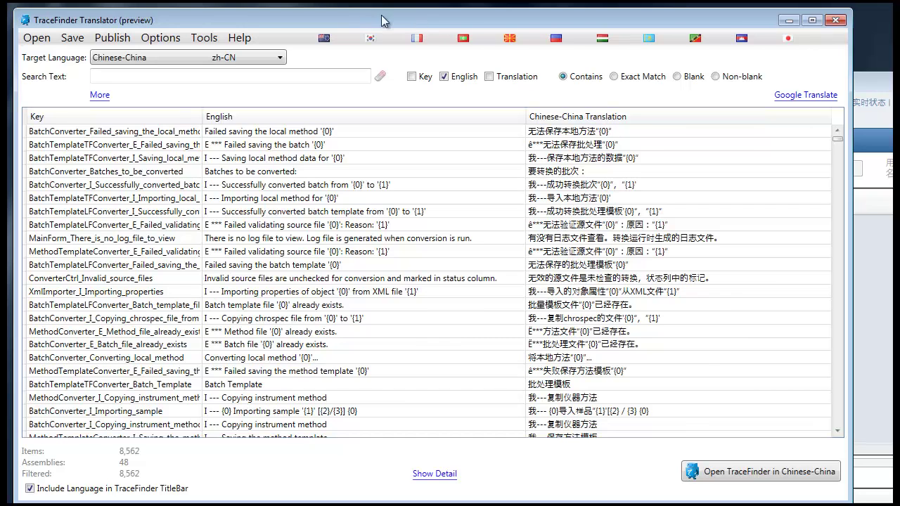
left_click(759, 471)
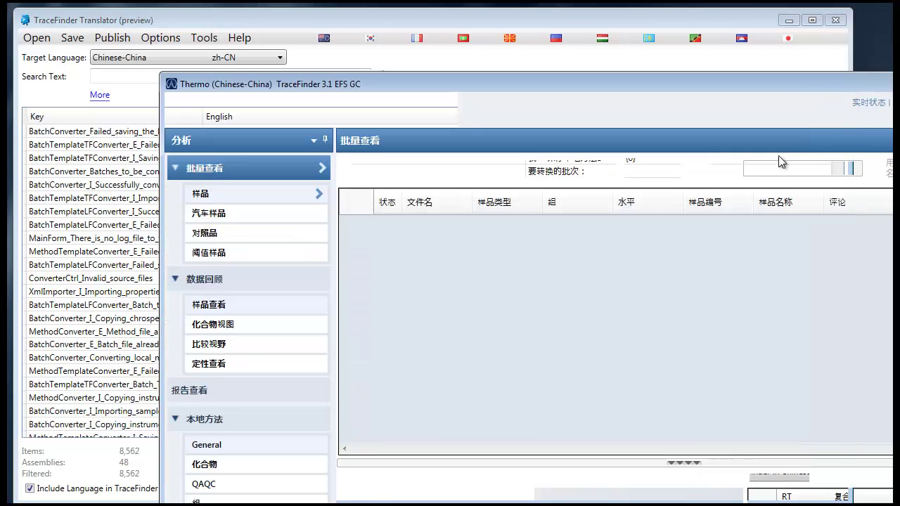
key("alt+Tab")
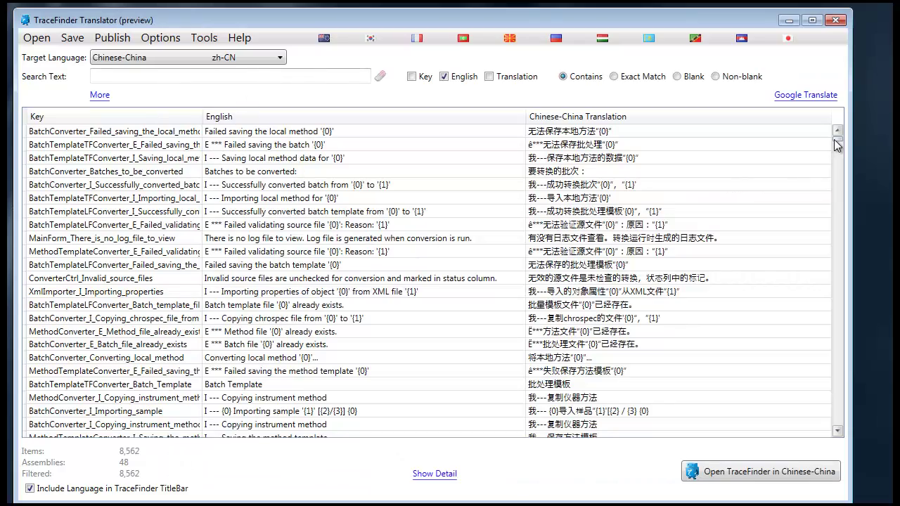
mouse_move(838, 138)
left_mouse_down()
mouse_move(832, 266)
mouse_move(841, 138)
left_mouse_up()
left_click(742, 471)
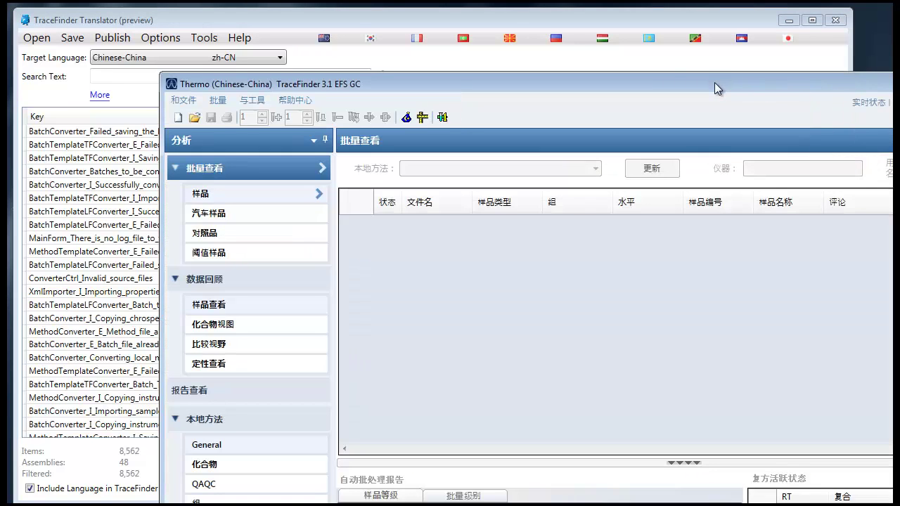
left_click_drag(715, 82, 634, 31)
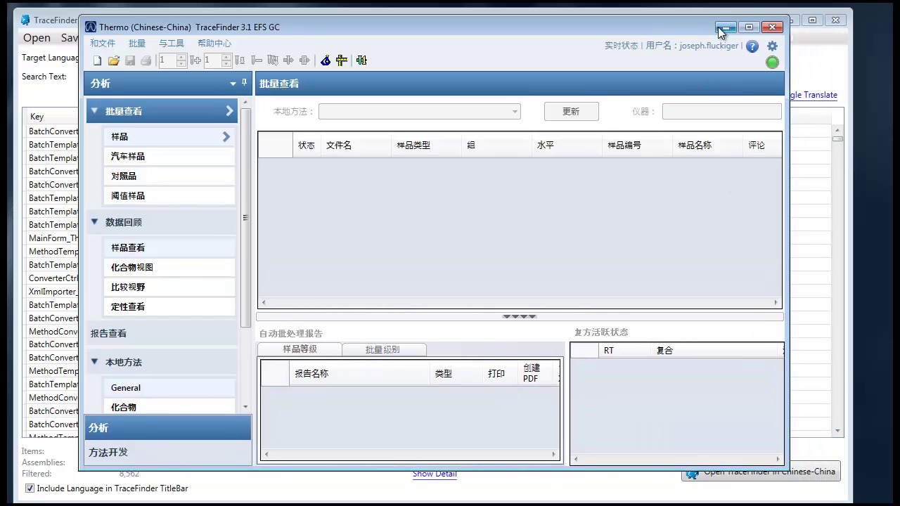
left_click(773, 27)
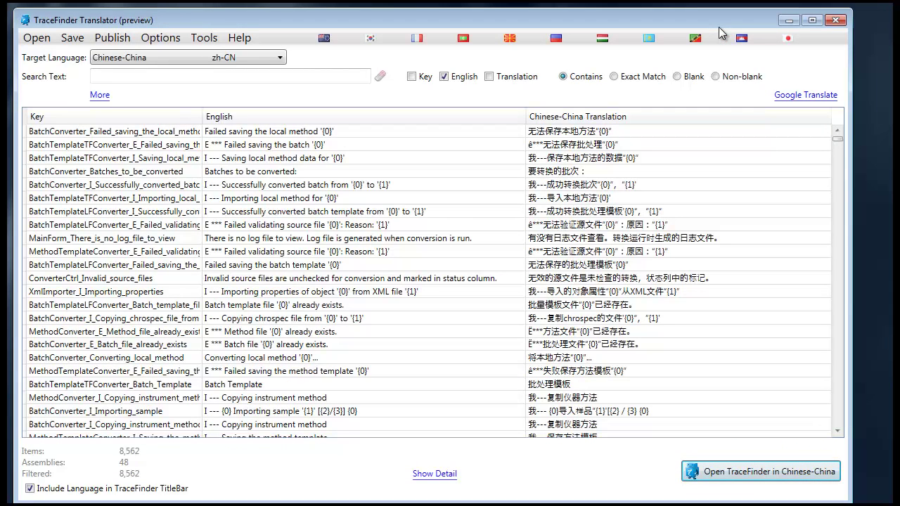
Show the local translation files and step through the Afrikaans, Danish, Spanish, Hindi and Chinese-China rows
left_click(36, 38)
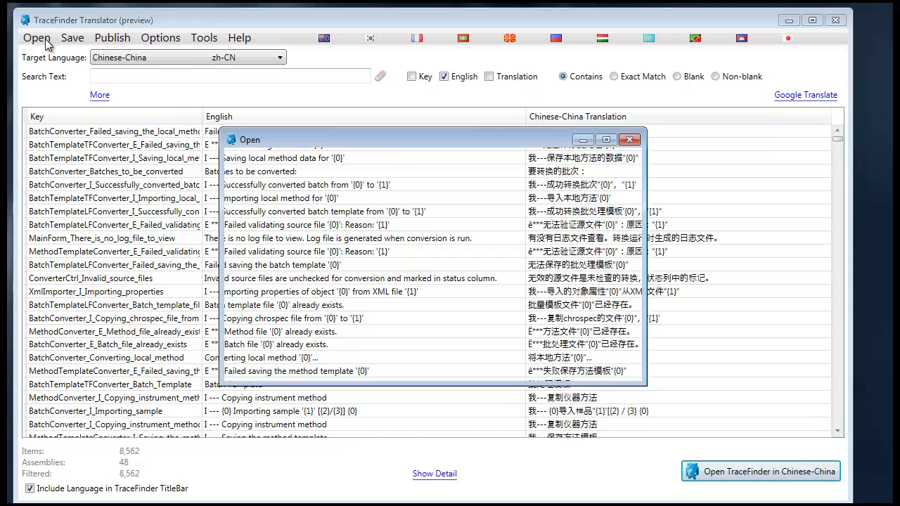
left_click_drag(383, 141, 371, 114)
left_click(299, 172)
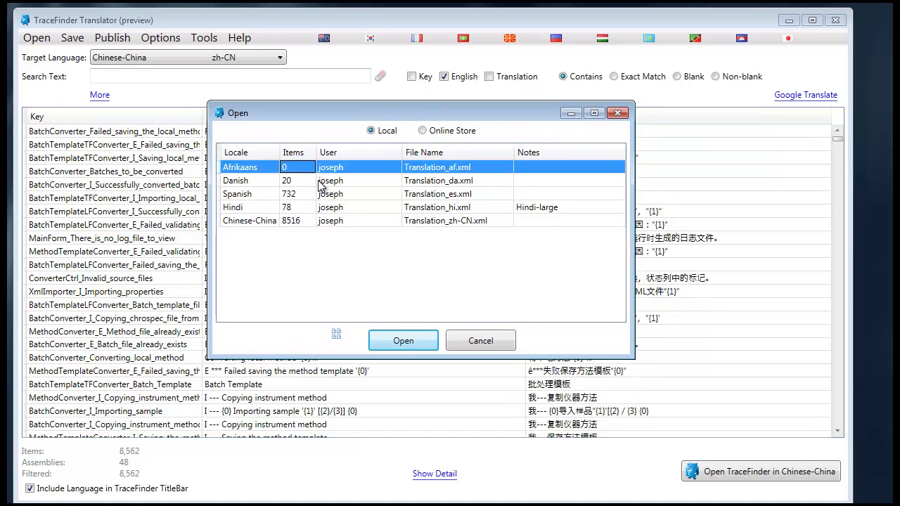
left_click(325, 181)
left_click(328, 194)
left_click(460, 171)
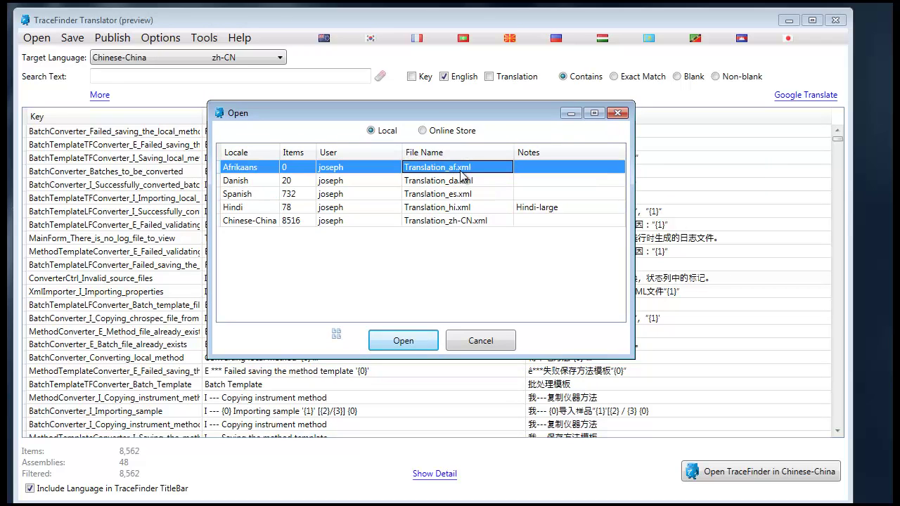
left_click(461, 182)
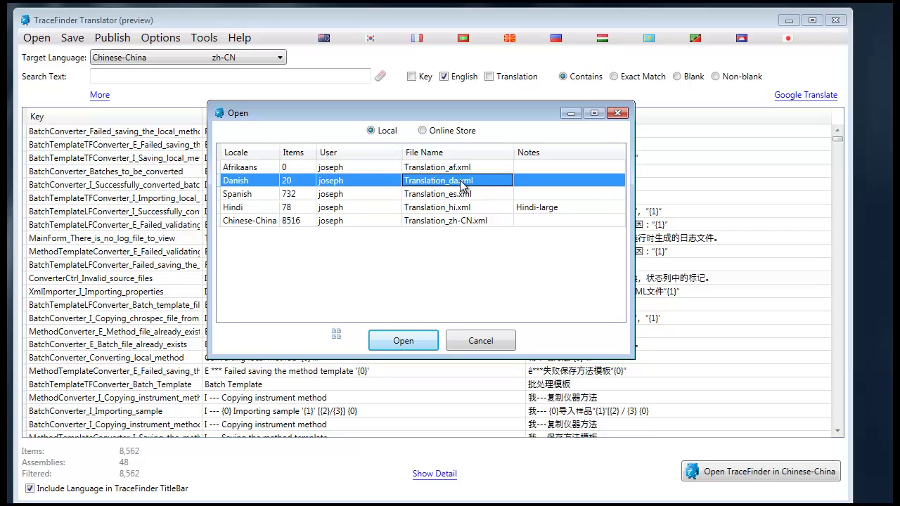
left_click(465, 195)
left_click(464, 208)
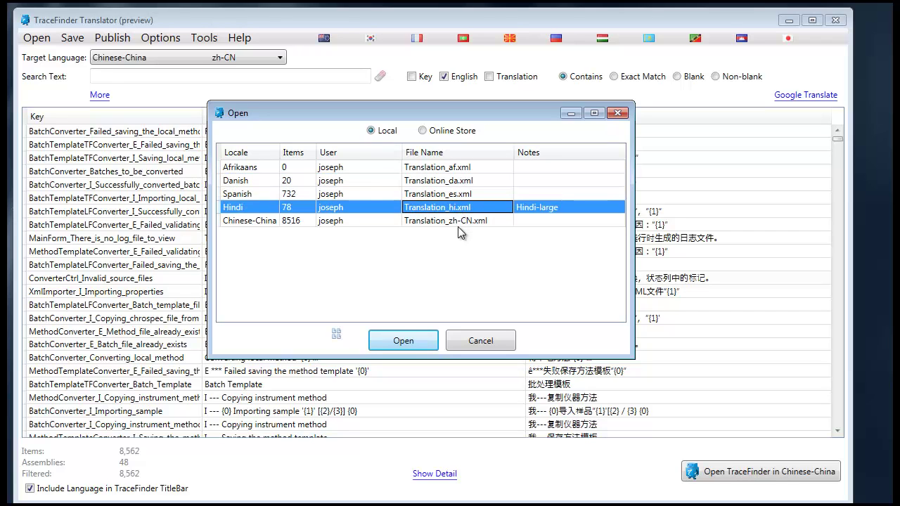
left_click(461, 222)
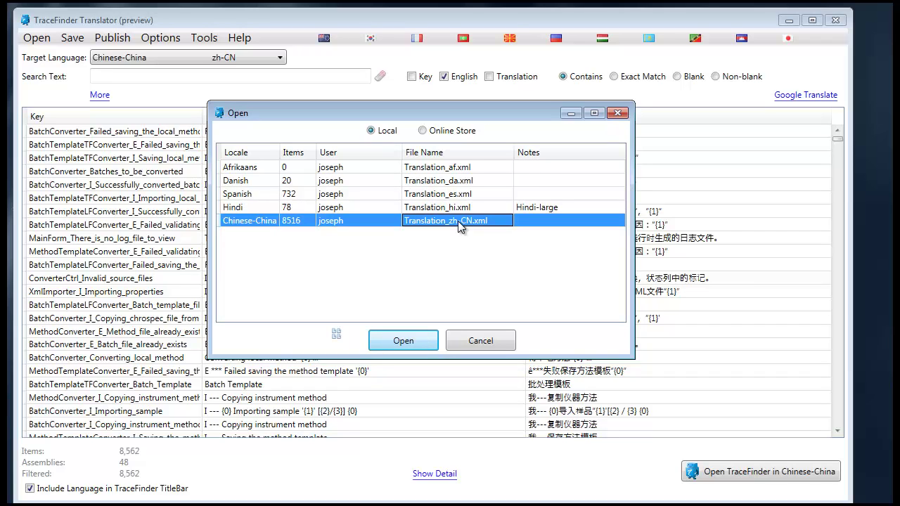
Duplicate Translation_es.xml in the Translations folder in Explorer
left_click(337, 335)
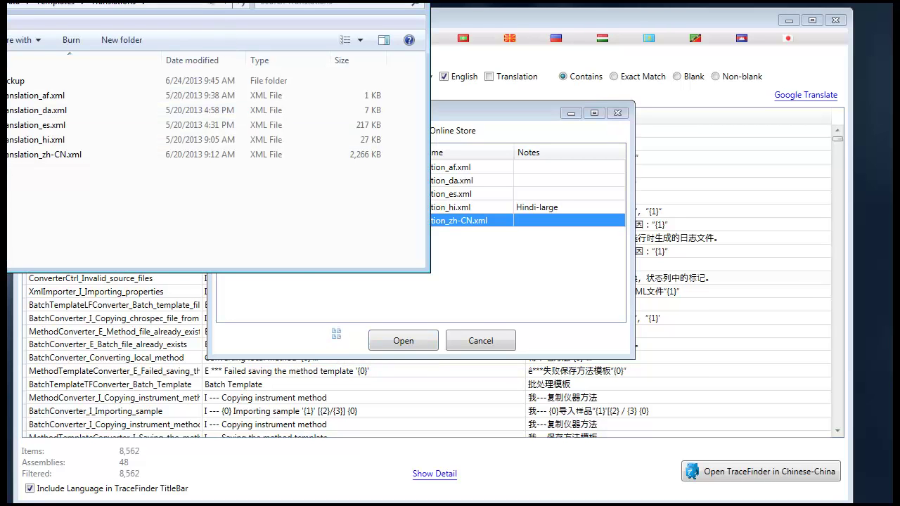
left_click_drag(234, 4, 779, 173)
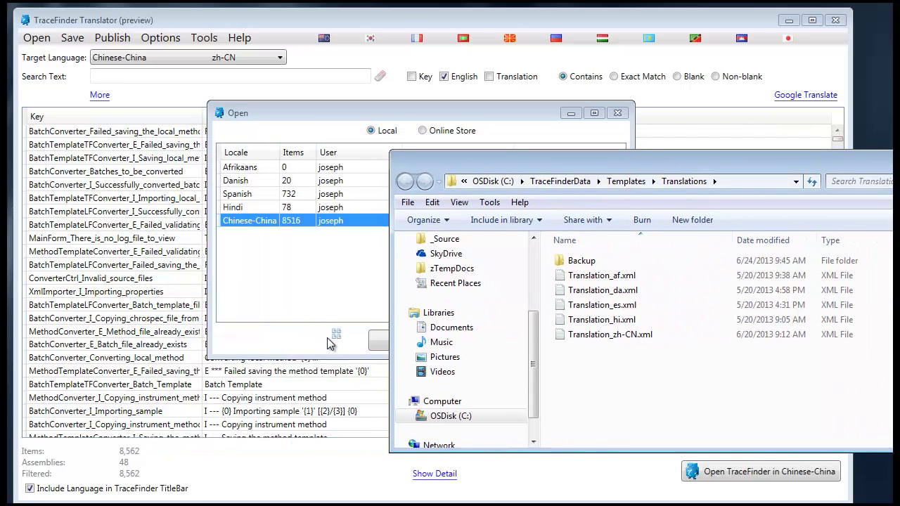
left_click_drag(534, 160, 377, 155)
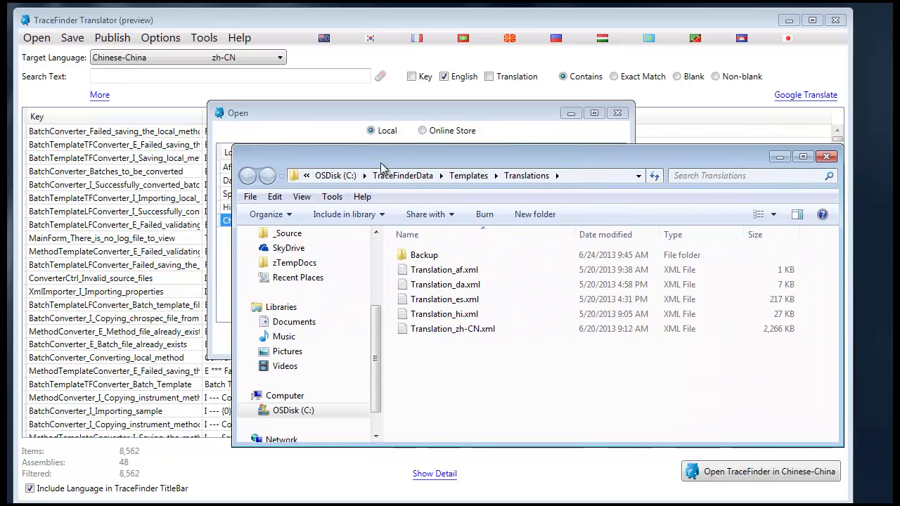
left_click(441, 299)
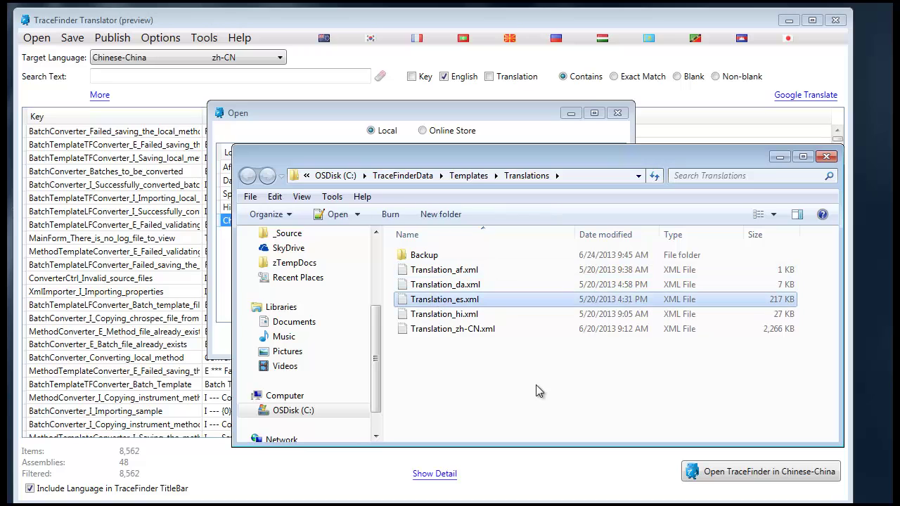
key("ctrl+c")
key("ctrl+v")
Rename the duplicate to Translation_es_testing.xml
key("F2")
key("Right")
key("BackSpace")
key("BackSpace")
key("BackSpace")
key("BackSpace")
key("BackSpace")
key("BackSpace")
key("BackSpace")
type("_te")
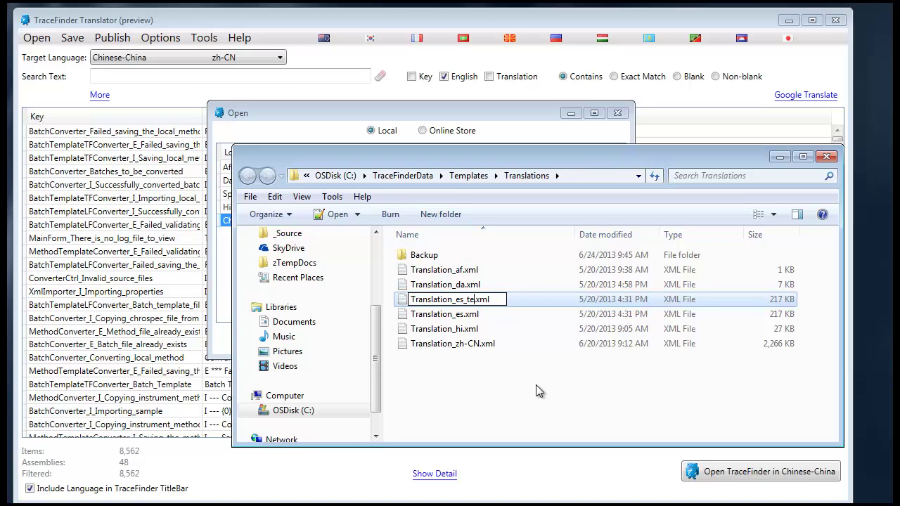
type("sting")
key("Return")
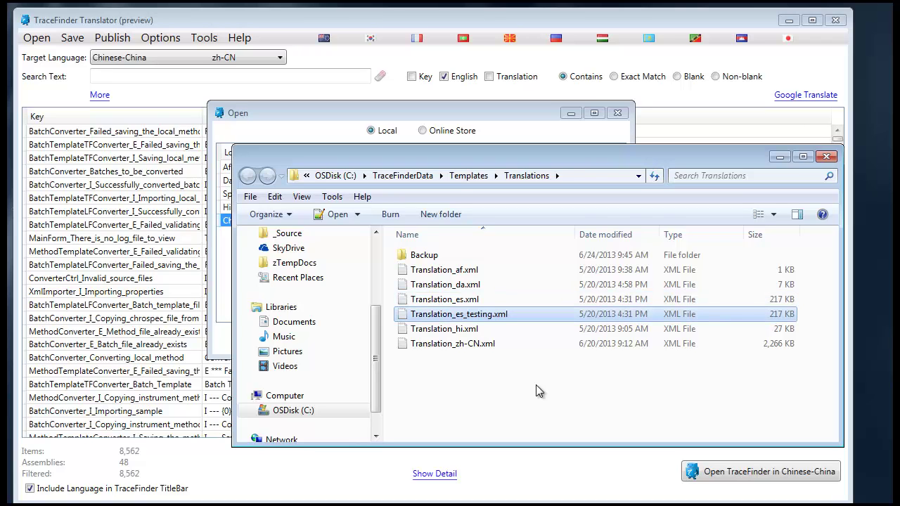
Rename it to Translation_es_acquisitionWizard.xml and close the Explorer window
key("F2")
key("Right")
key("shift+Left")
key("shift+Left")
key("shift+Left")
key("shift+Left")
key("shift+Left")
key("shift+Left")
key("shift+Left")
type("aqu")
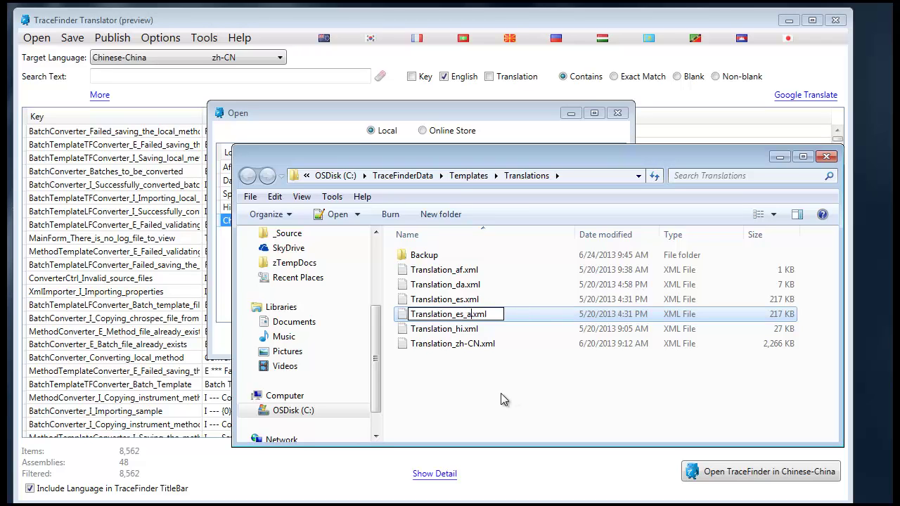
key("BackSpace")
key("BackSpace")
type("cquisitionQ")
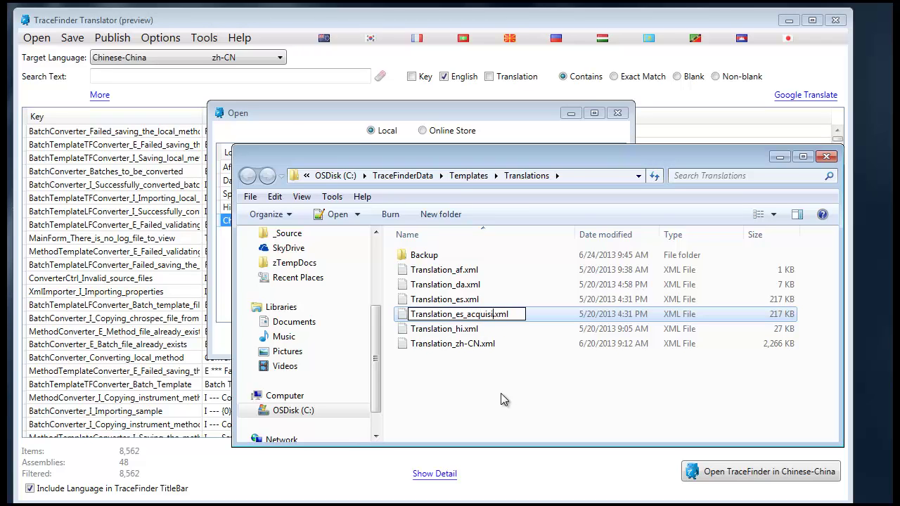
type("izard")
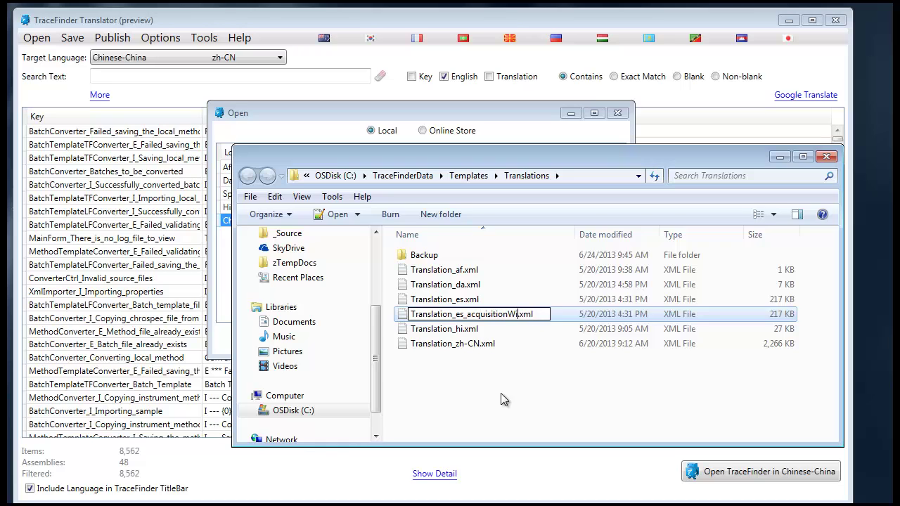
key("Return")
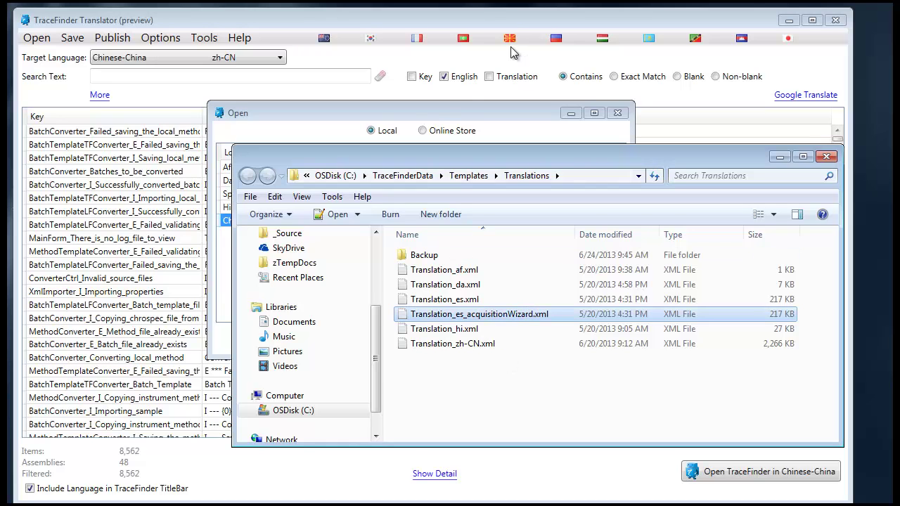
key("Escape")
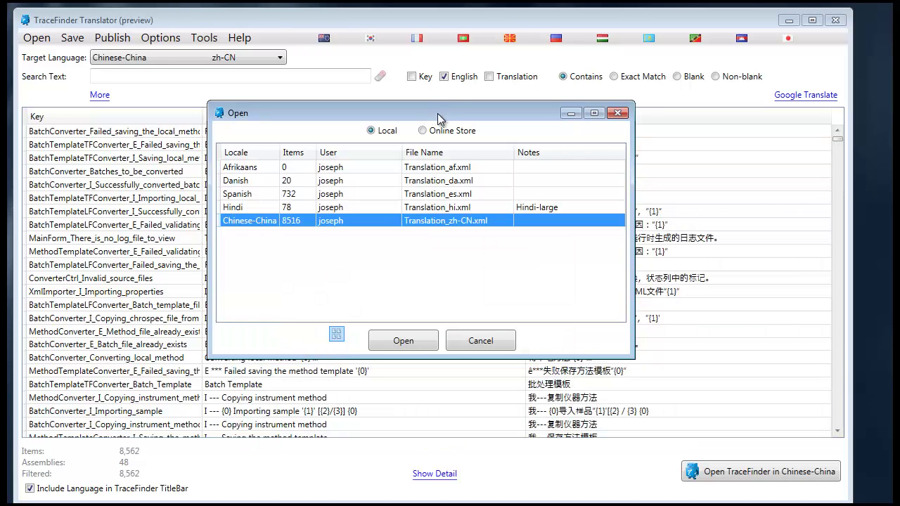
Load Translation_es.xml from the local files and save it locally with a backup
left_click(376, 192)
left_click(480, 340)
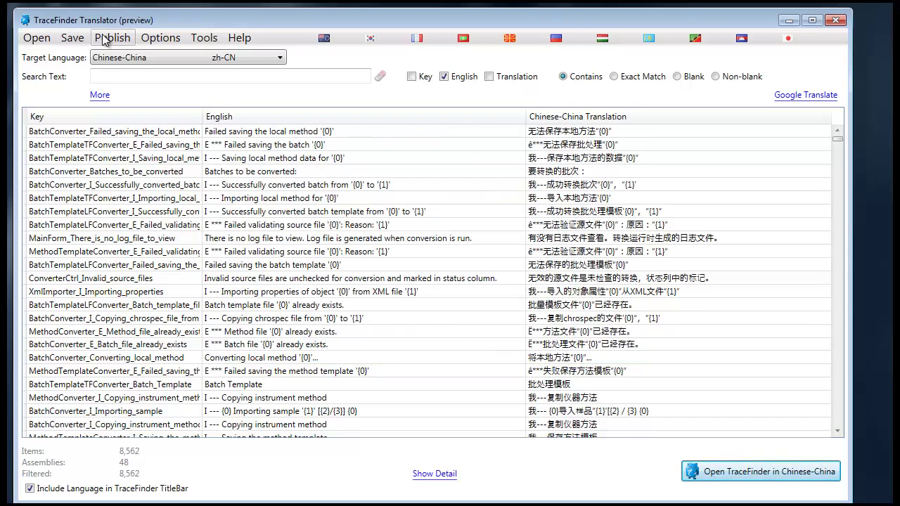
left_click(36, 38)
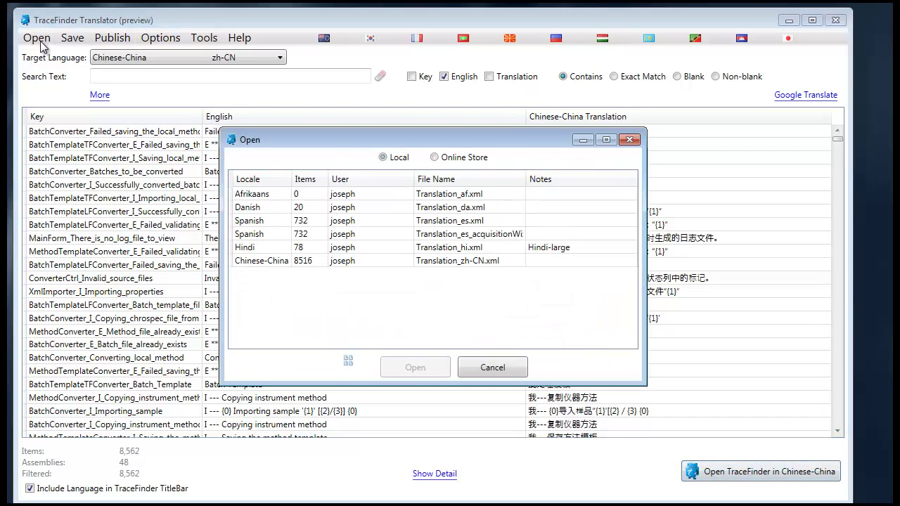
left_click(471, 239)
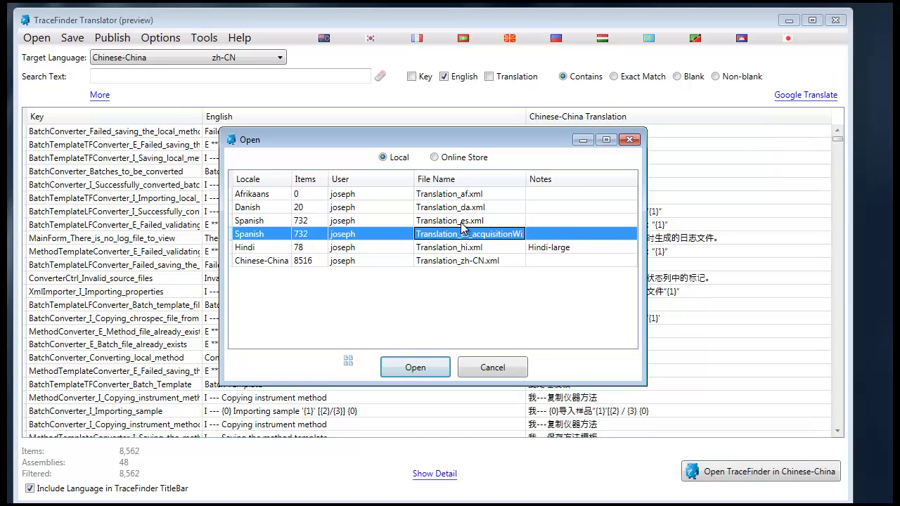
left_click(460, 223)
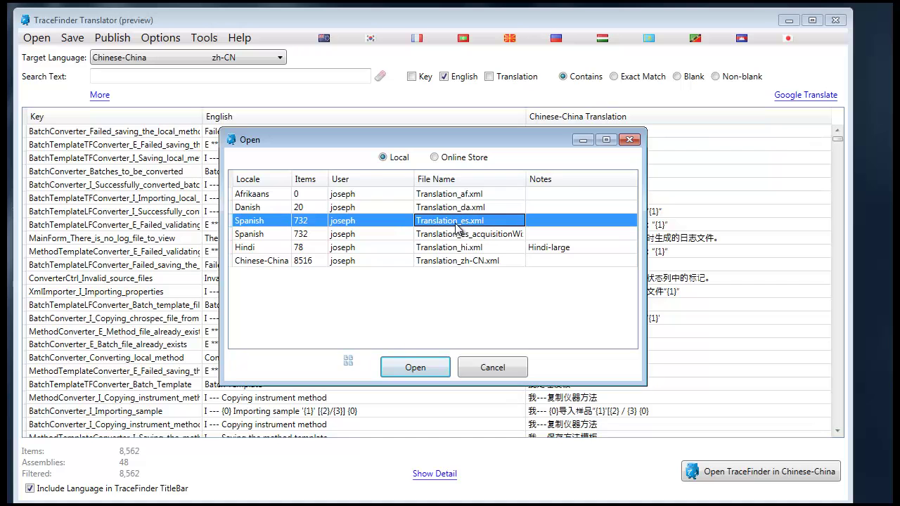
double_click(458, 225)
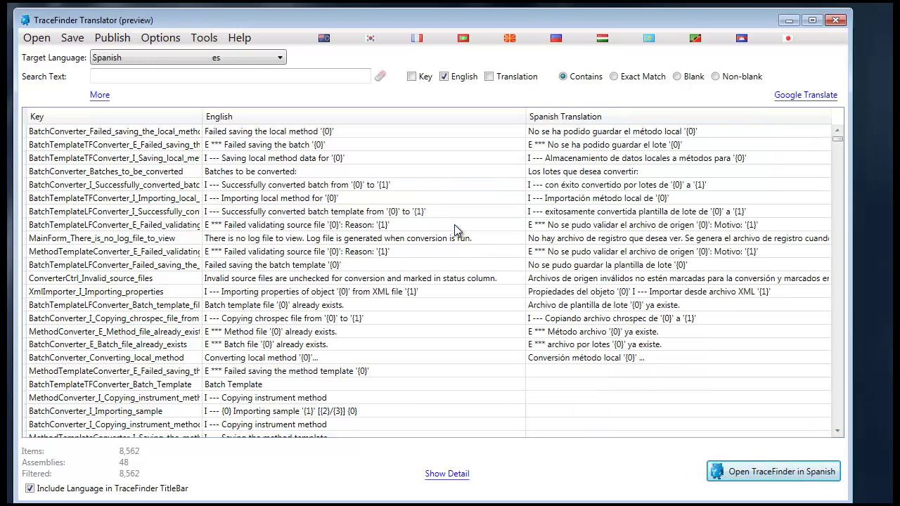
left_click(74, 41)
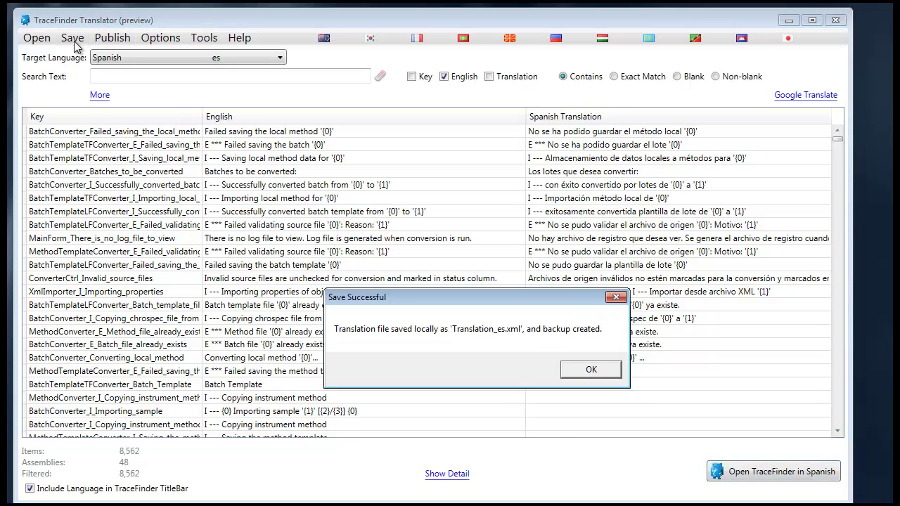
left_click(589, 370)
left_click(37, 37)
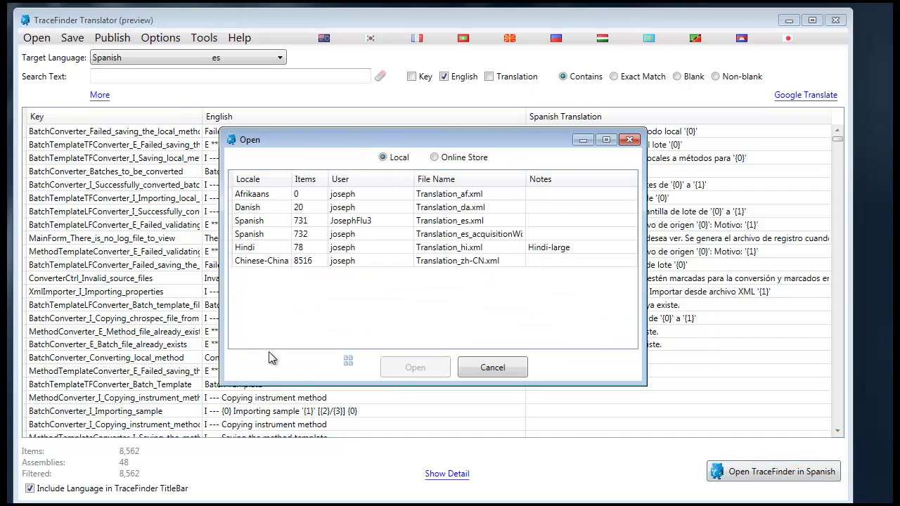
left_click(348, 360)
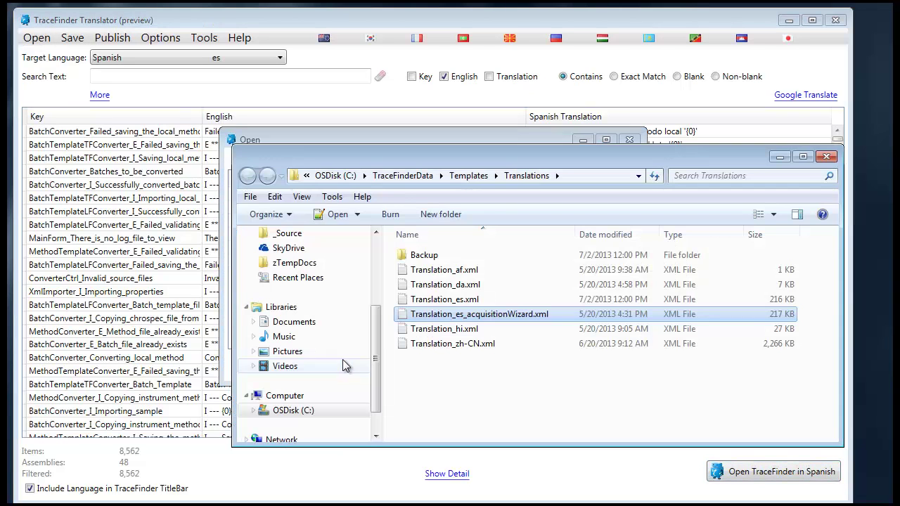
double_click(425, 255)
scroll(469, 300, "down", 10)
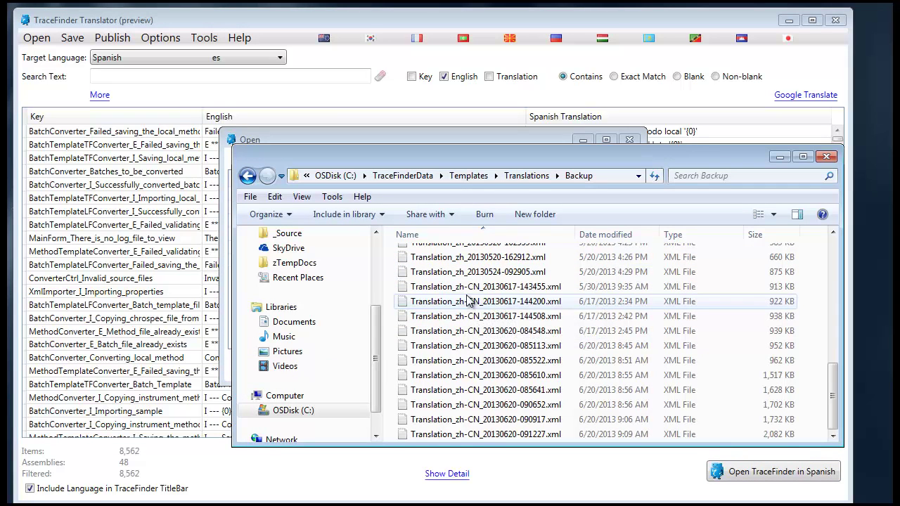
scroll(470, 301, "up", 10)
scroll(469, 300, "down", 10)
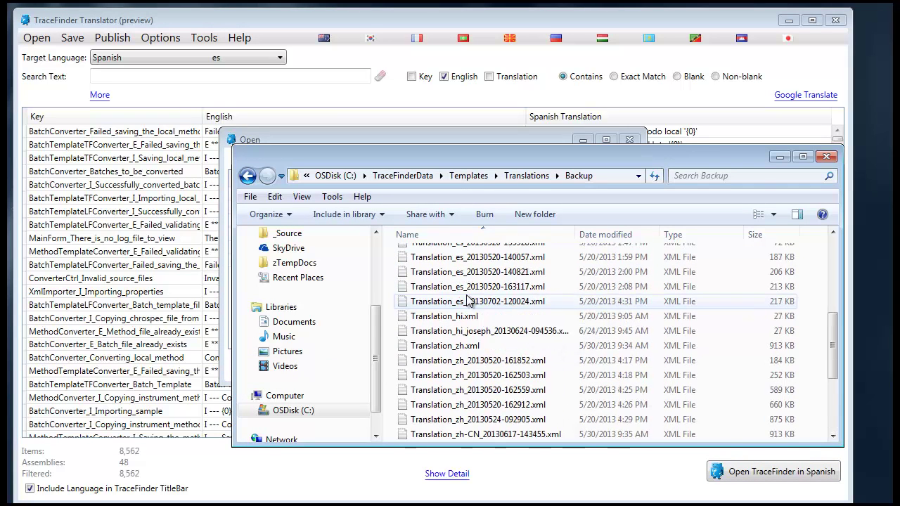
left_click(829, 158)
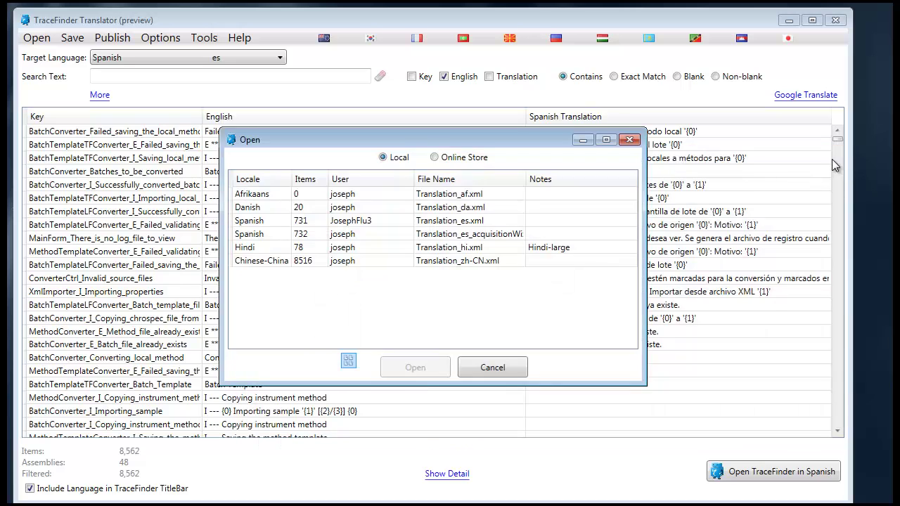
Close the file list and publish the Spanish translation to the online store, confirming both prompts
left_click(630, 140)
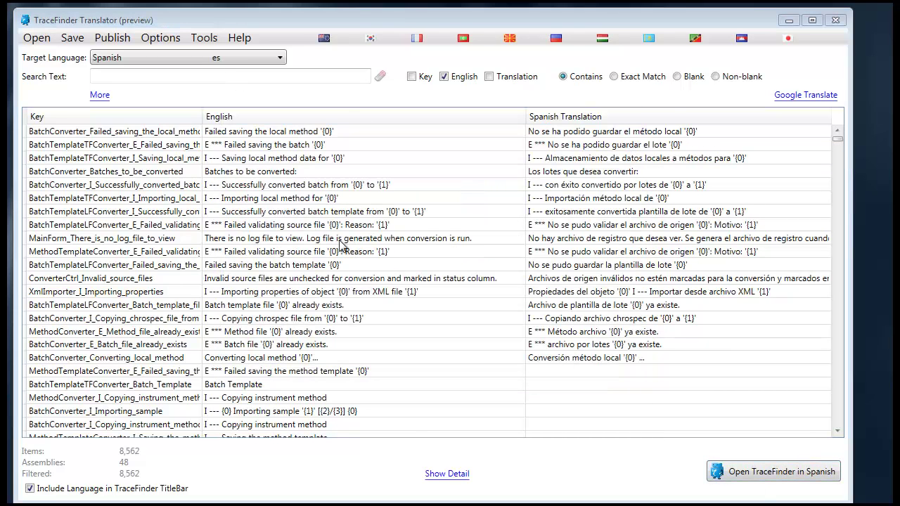
left_click(124, 44)
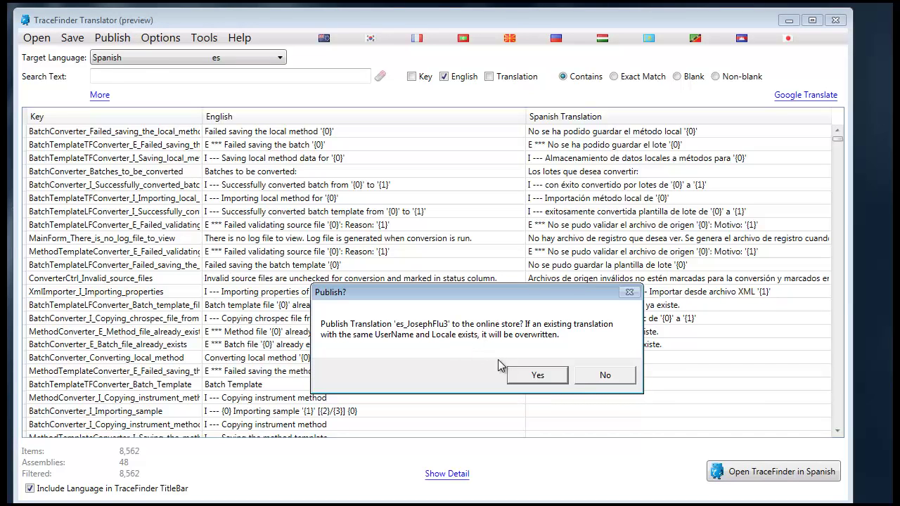
left_click(536, 375)
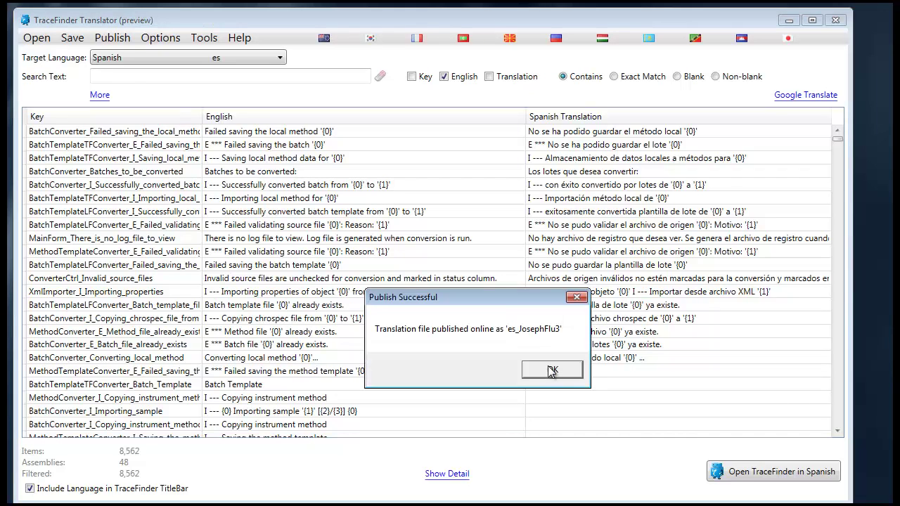
left_click(552, 371)
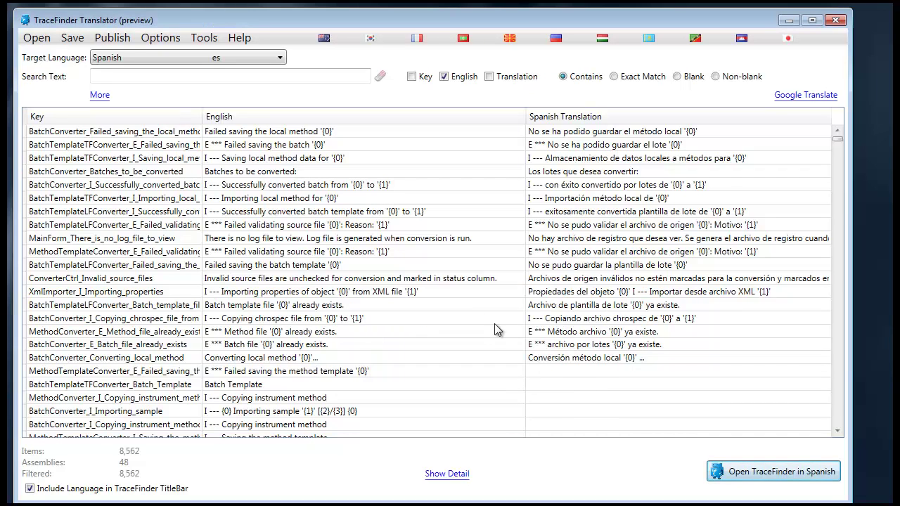
Open the 731-item Spanish translation from the Online Store list
left_click(47, 42)
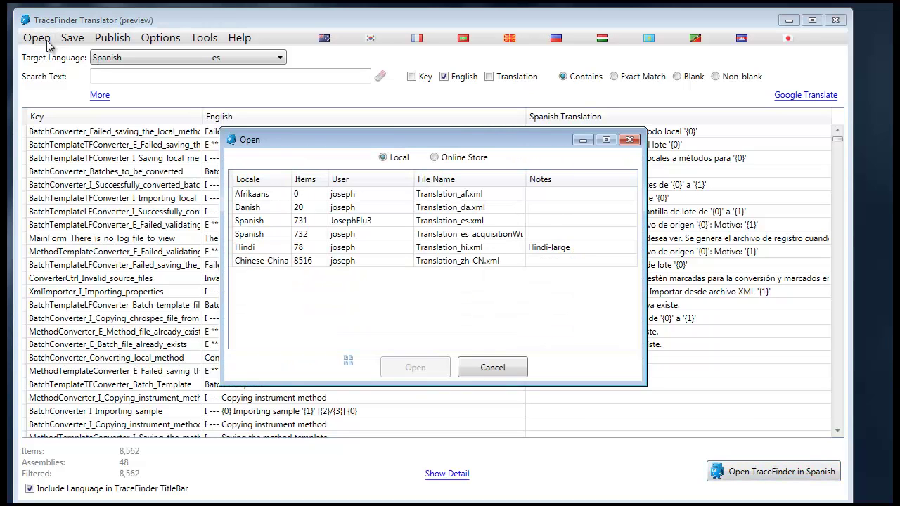
left_click(449, 162)
left_click(365, 206)
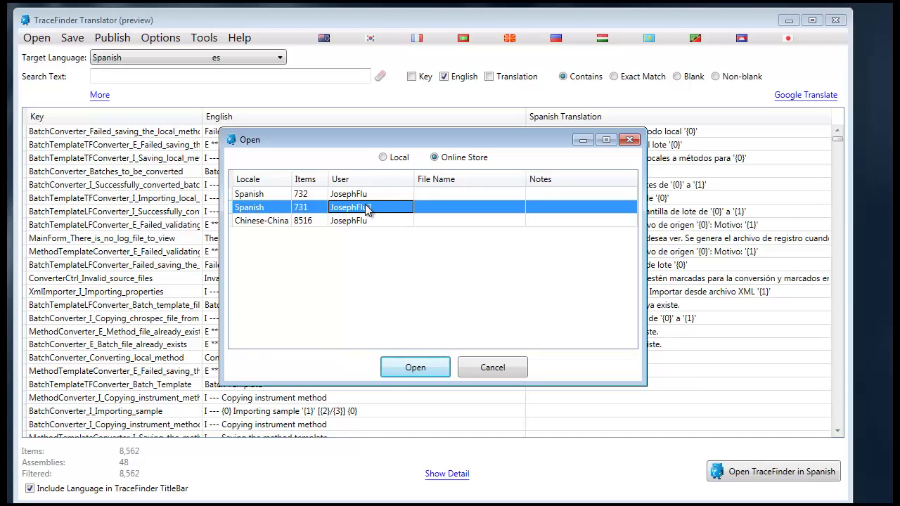
left_click(427, 365)
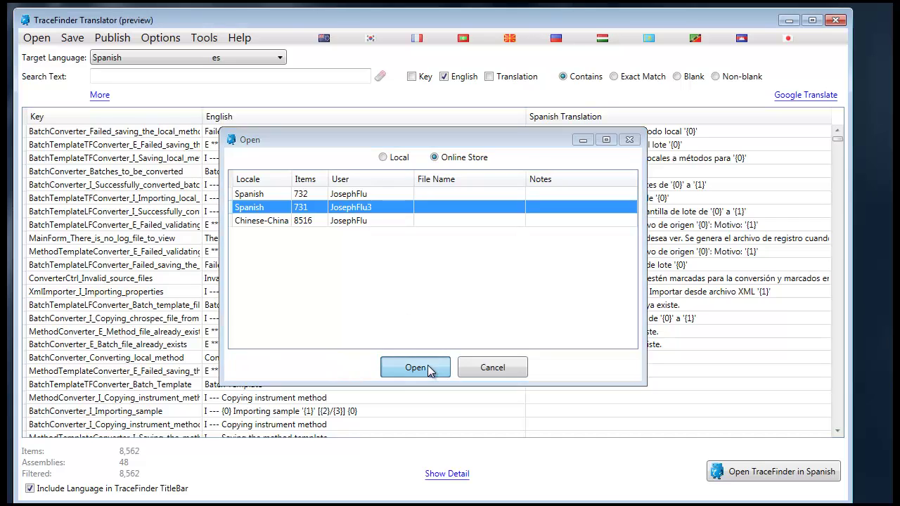
Edit the User Name field in Settings and confirm with OK
left_click(158, 39)
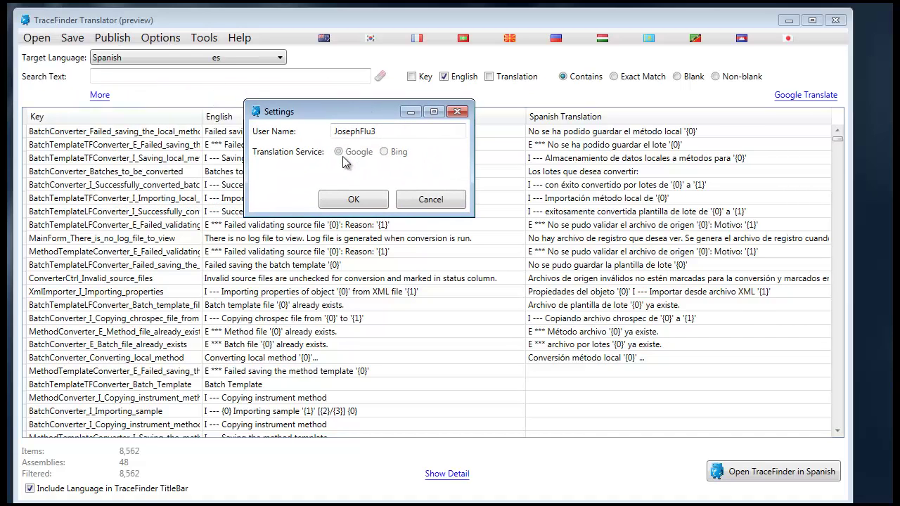
left_click(388, 133)
left_click_drag(387, 116, 412, 135)
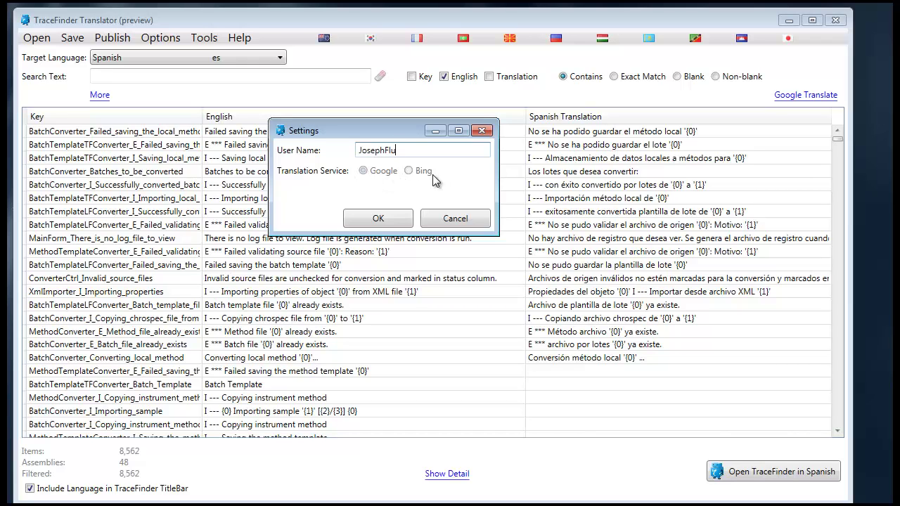
left_click(376, 219)
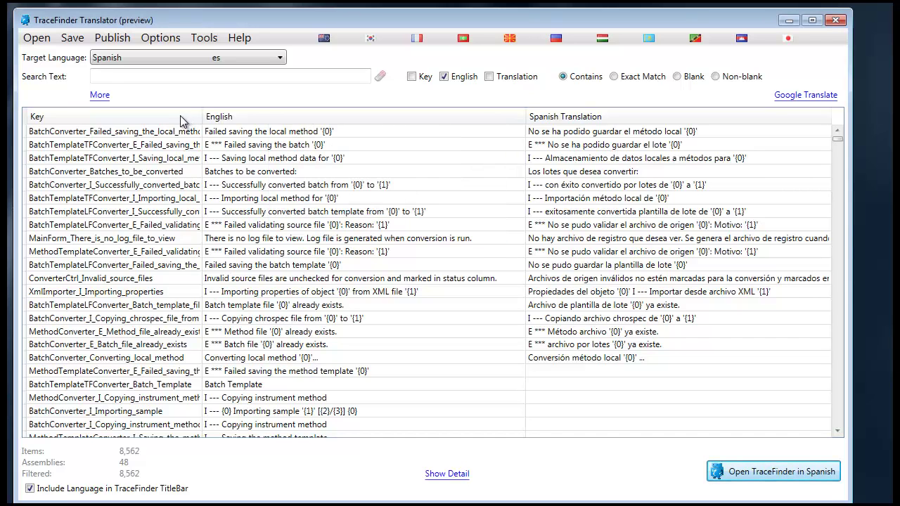
Run Clear All Translations from the Tools menu and confirm with Yes
left_click(203, 38)
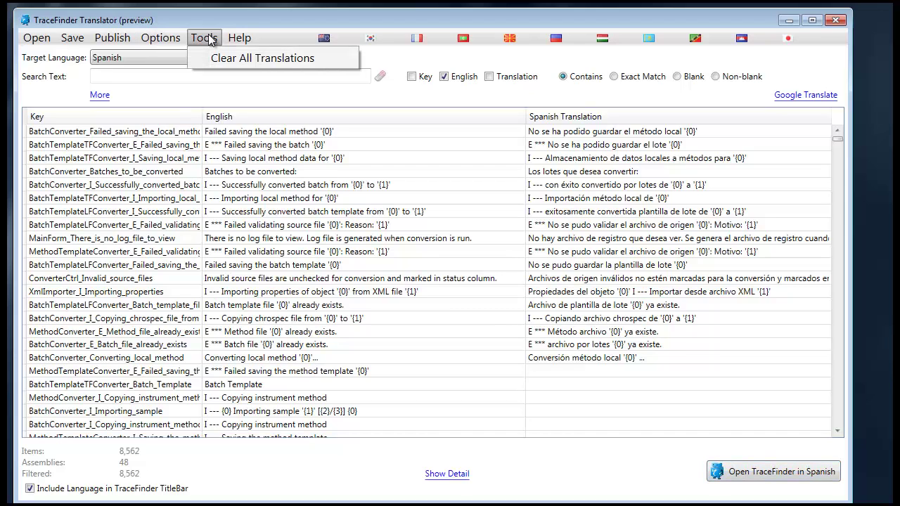
left_click(203, 43)
left_click(236, 62)
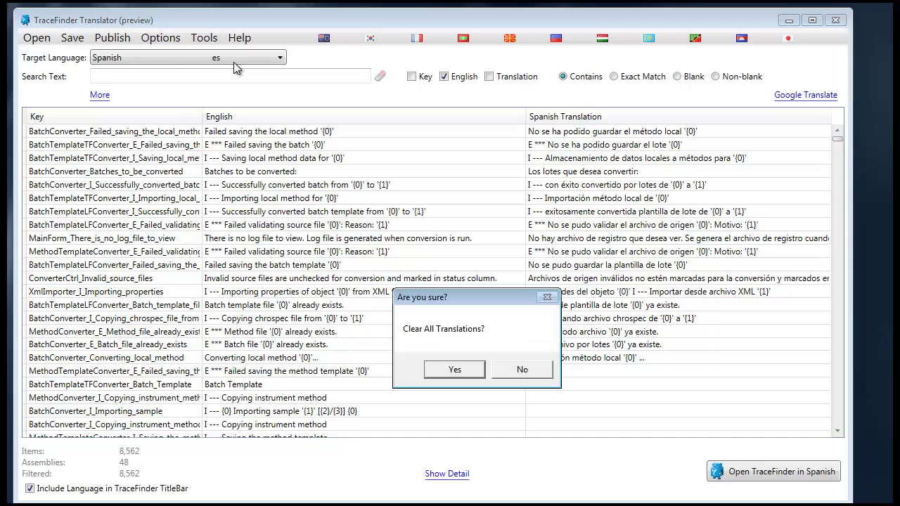
left_click(454, 371)
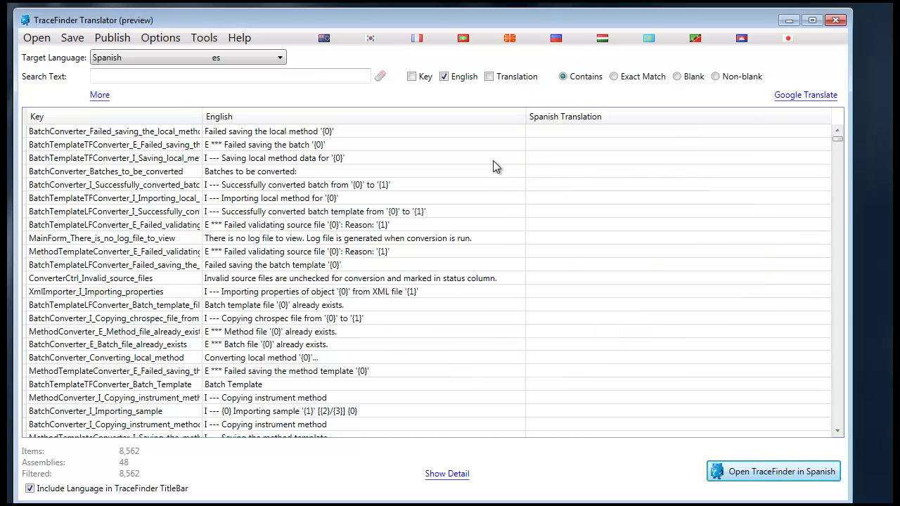
left_click(240, 38)
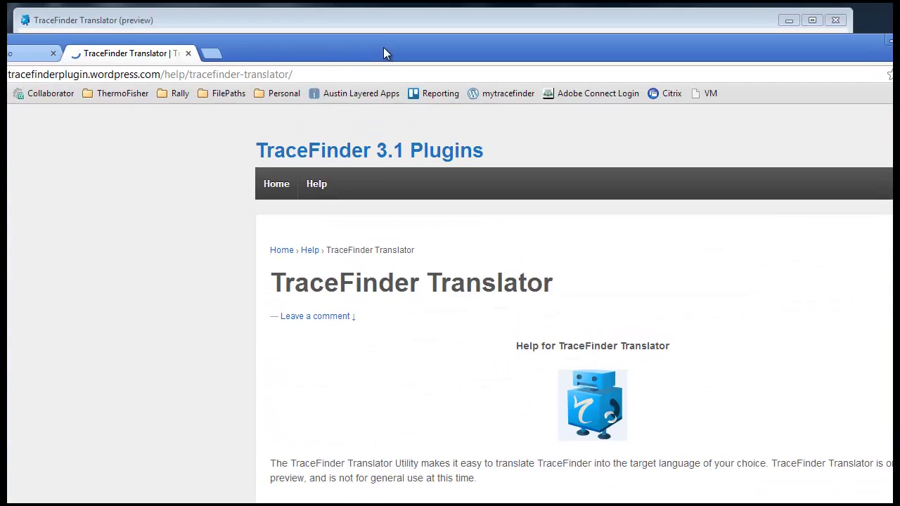
Scroll the Chrome help page to the download and translations notes, then return to the translator
left_click_drag(383, 47, 487, 32)
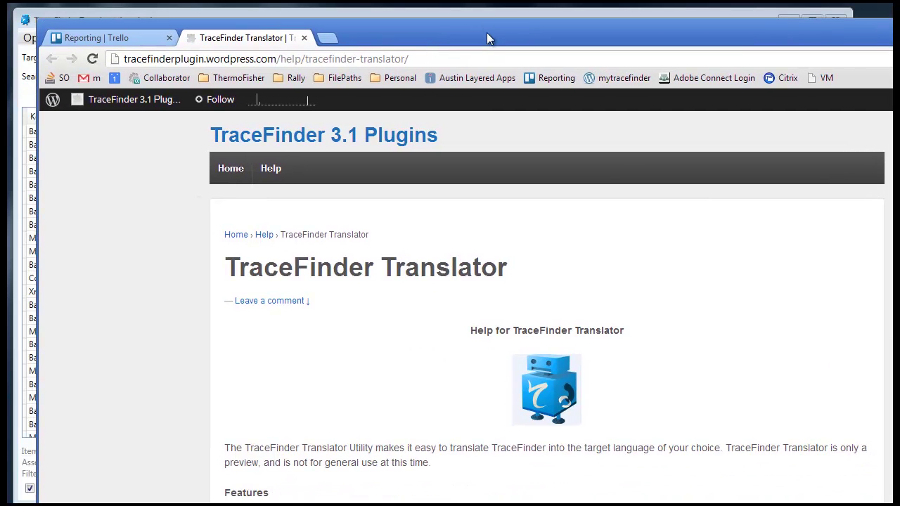
middle_click(350, 273)
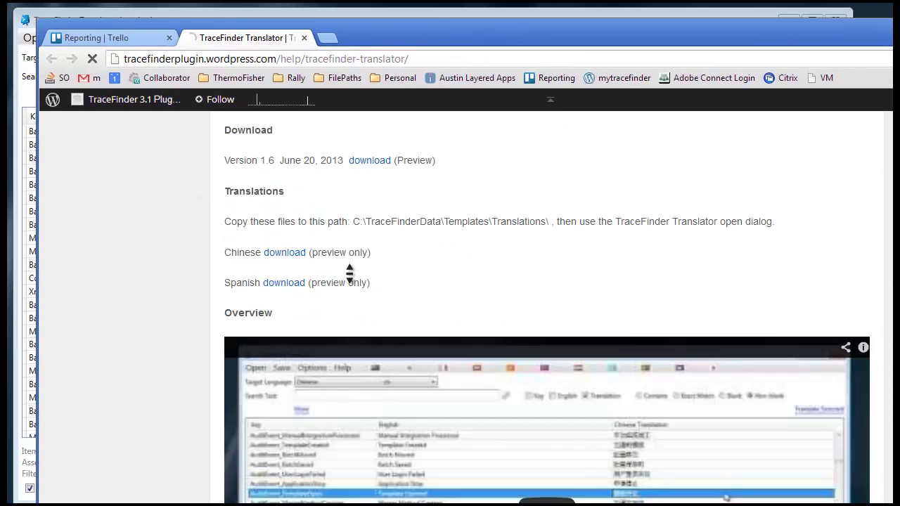
scroll(349, 273, "up", 3)
middle_click(349, 274)
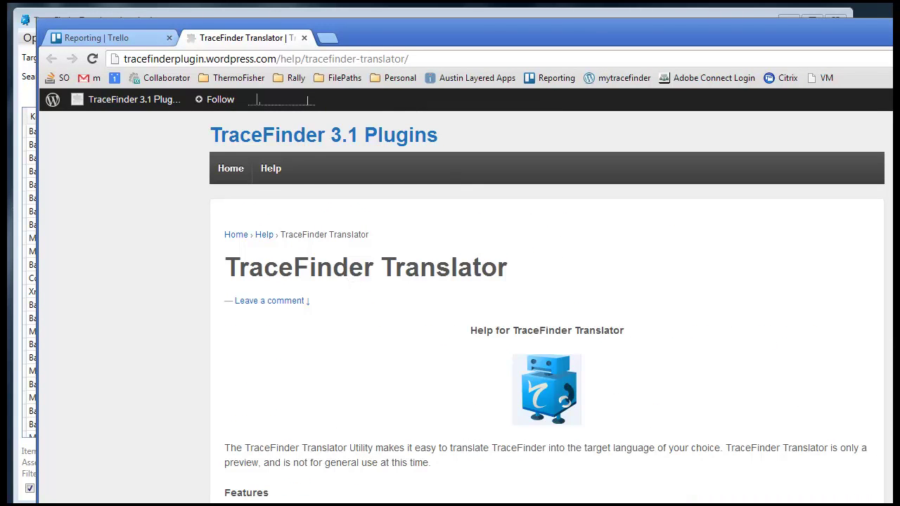
key("alt+Tab")
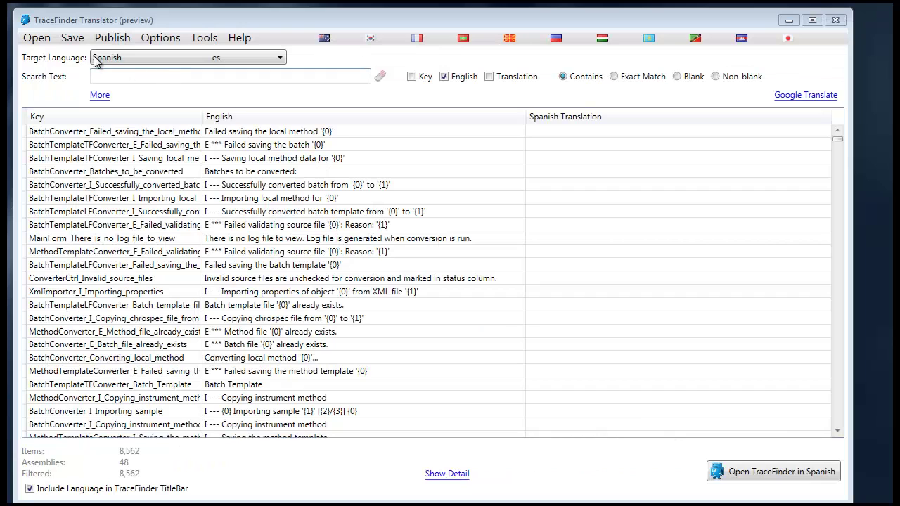
Try the Search Text box and two table rows, then drop down the Target Language list
left_click(180, 77)
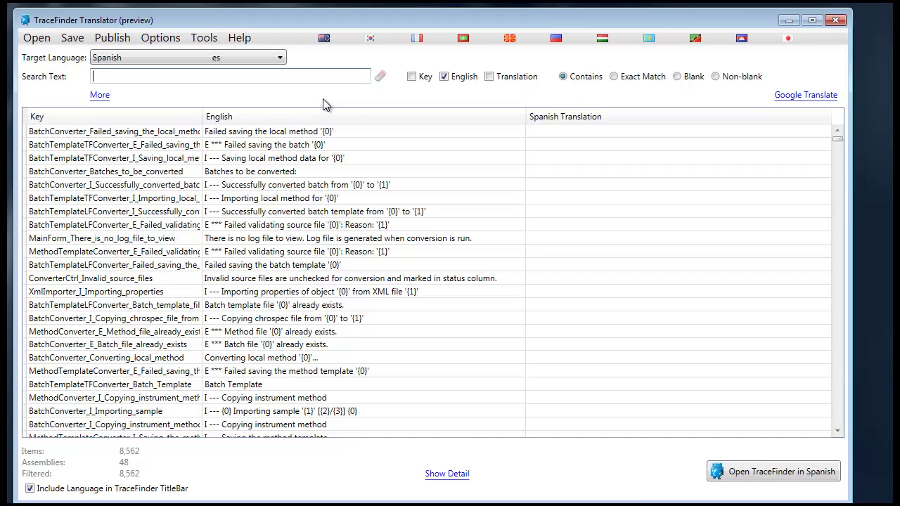
left_click(390, 173)
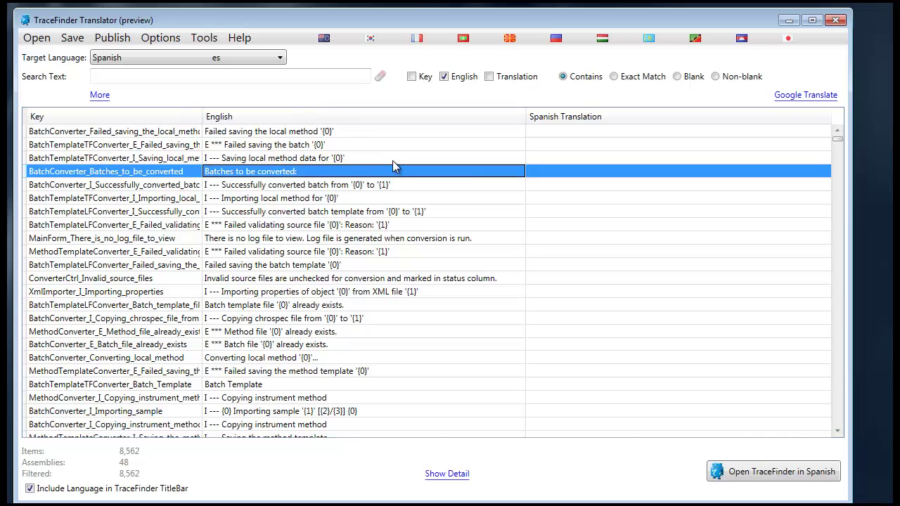
left_click(393, 160)
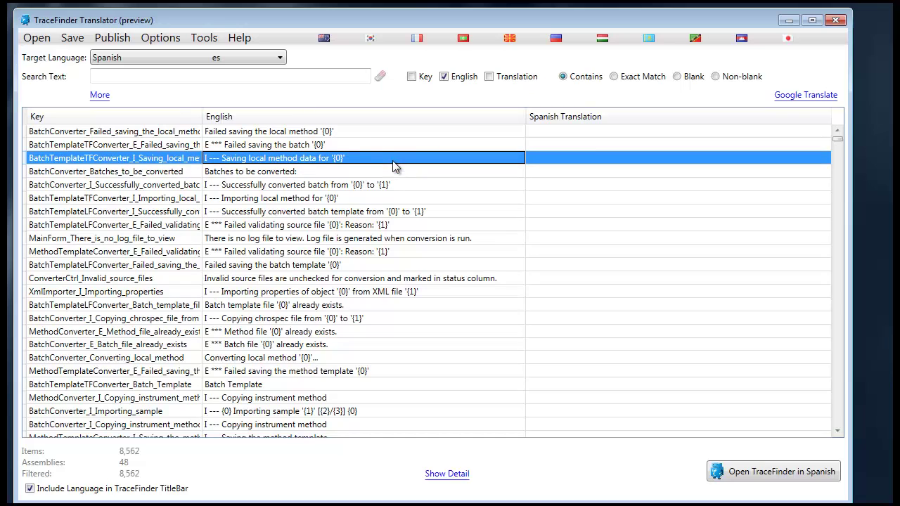
left_click(154, 61)
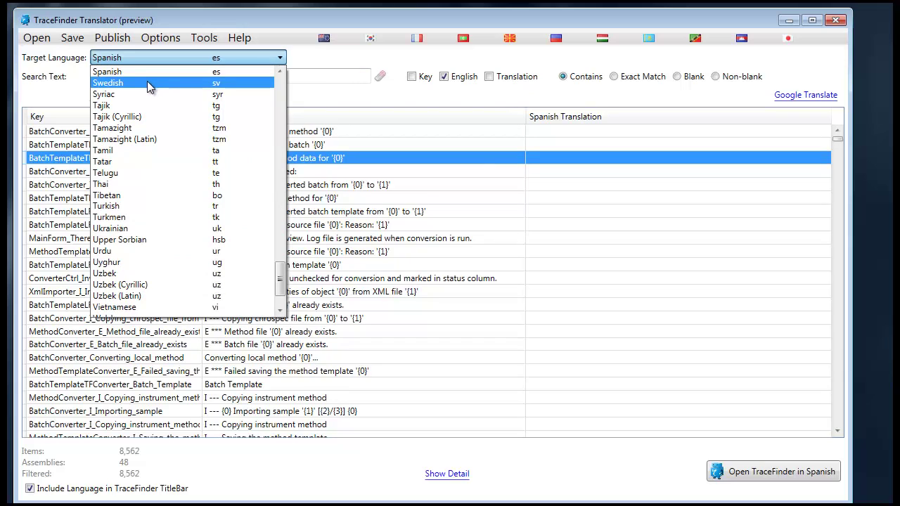
Make Swedish the target and search keys and translations, browsing the BatchConverter and Importing_local_method_for entries
left_click(227, 82)
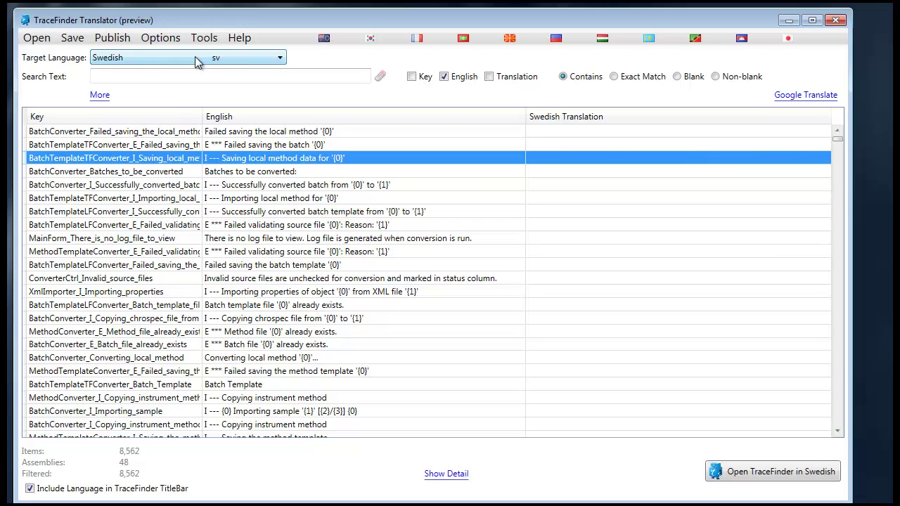
left_click(183, 75)
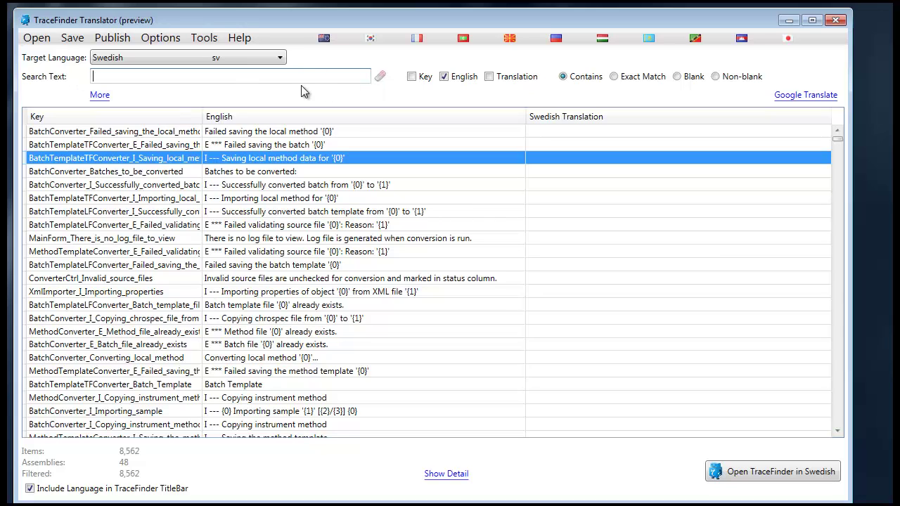
left_click(412, 77)
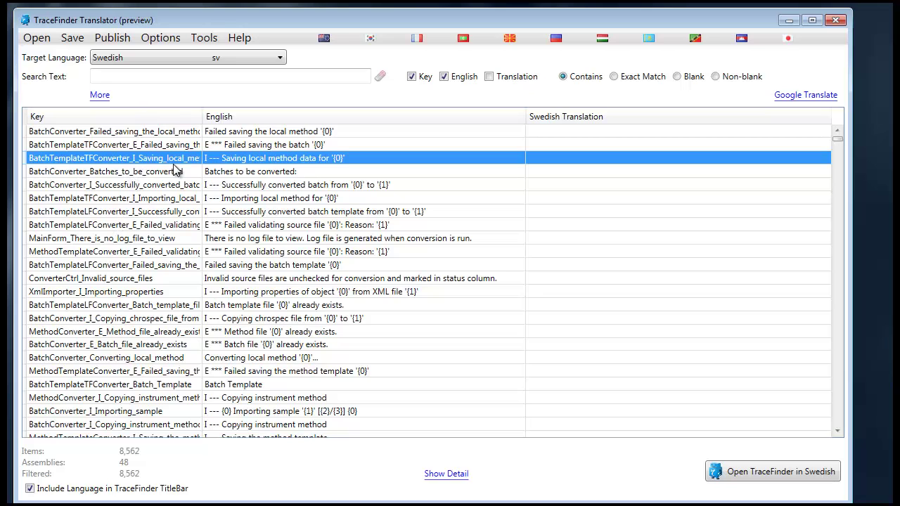
left_click_drag(203, 117, 312, 118)
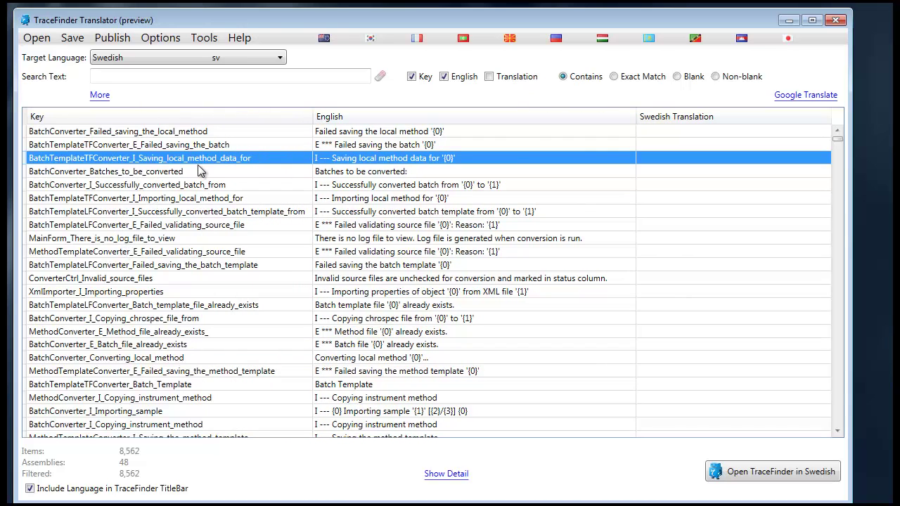
left_click(189, 174)
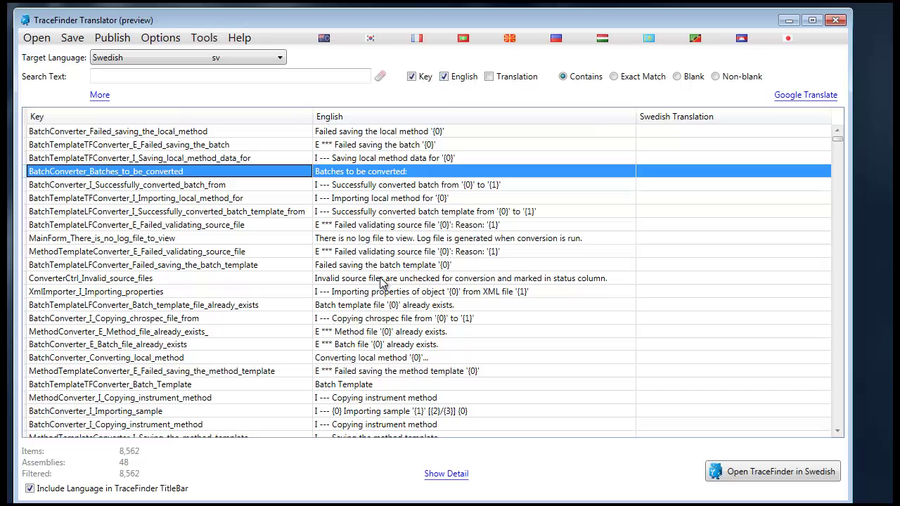
left_click(410, 184)
left_click(414, 198)
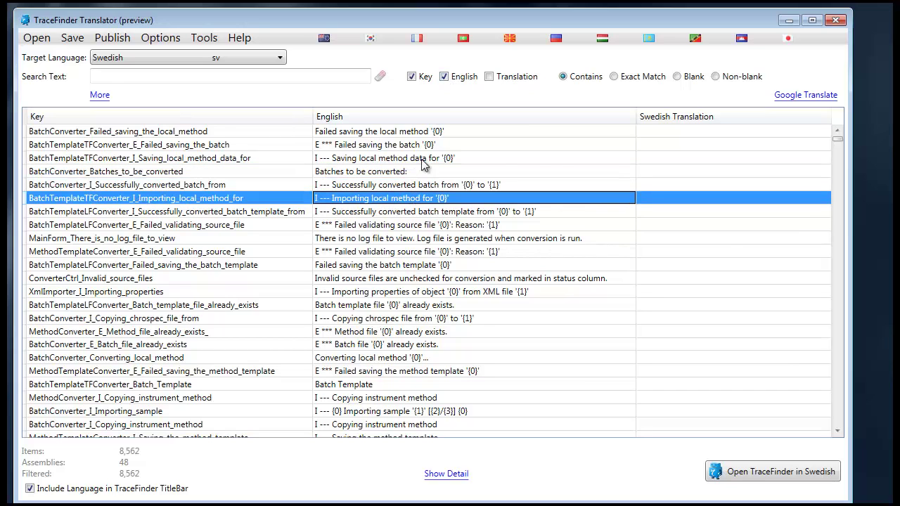
left_click(490, 77)
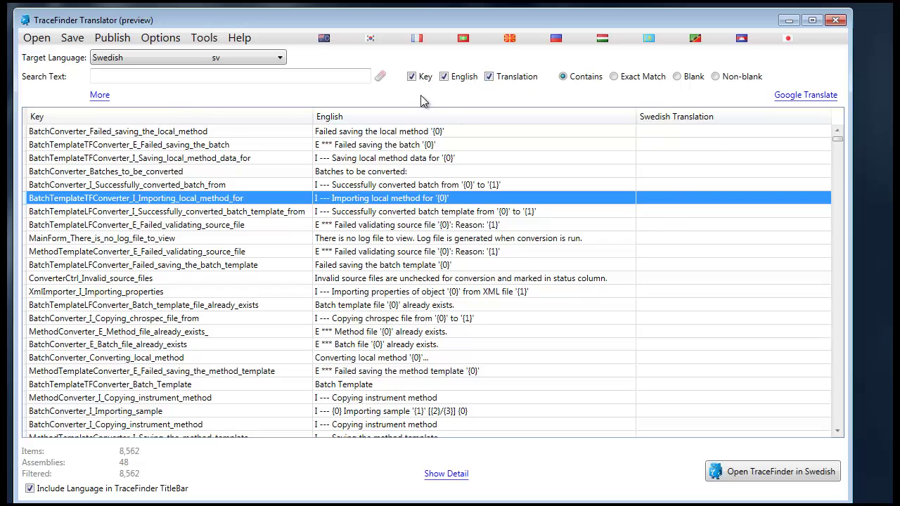
Load the Chinese-China (zh-CN) translation file and select the Failed_saving_the_batch entry
left_click(37, 40)
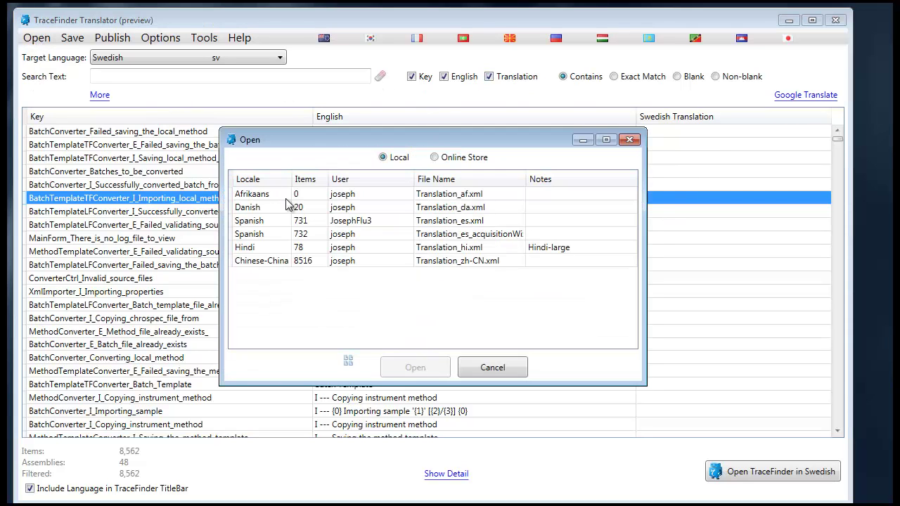
double_click(263, 259)
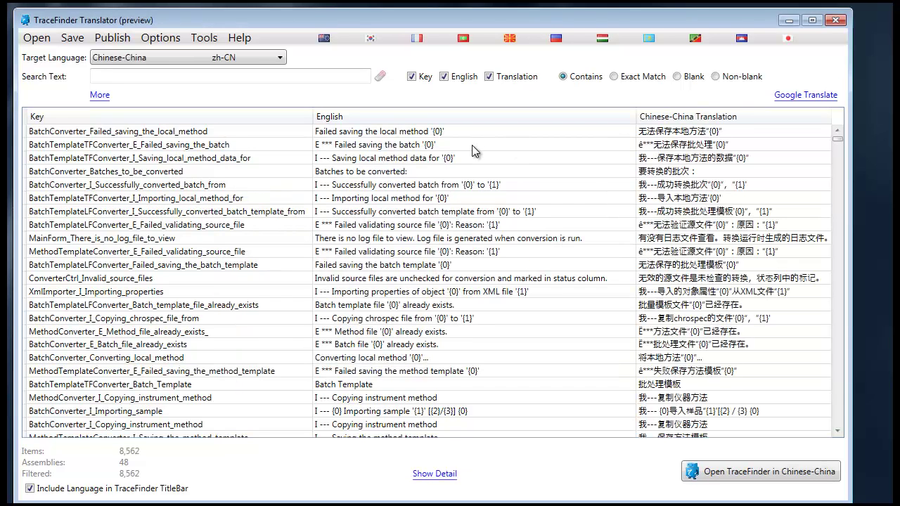
left_click(470, 148)
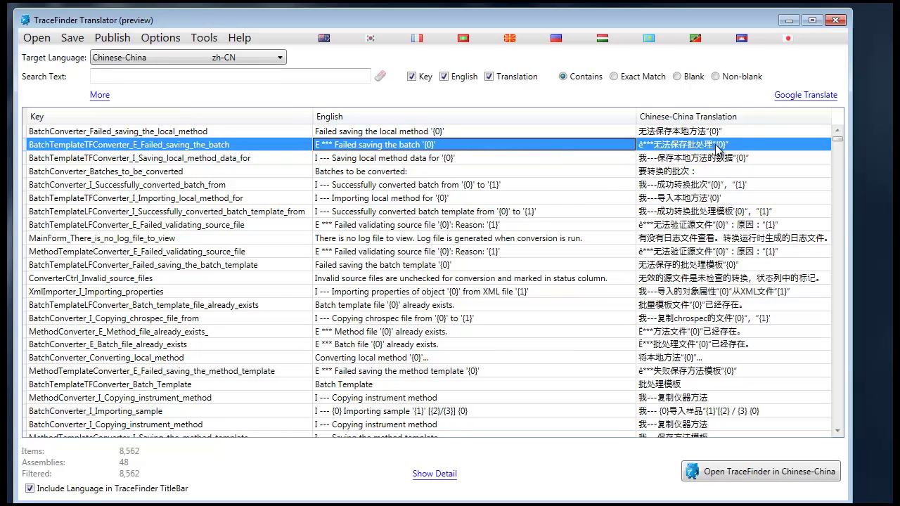
left_click(242, 77)
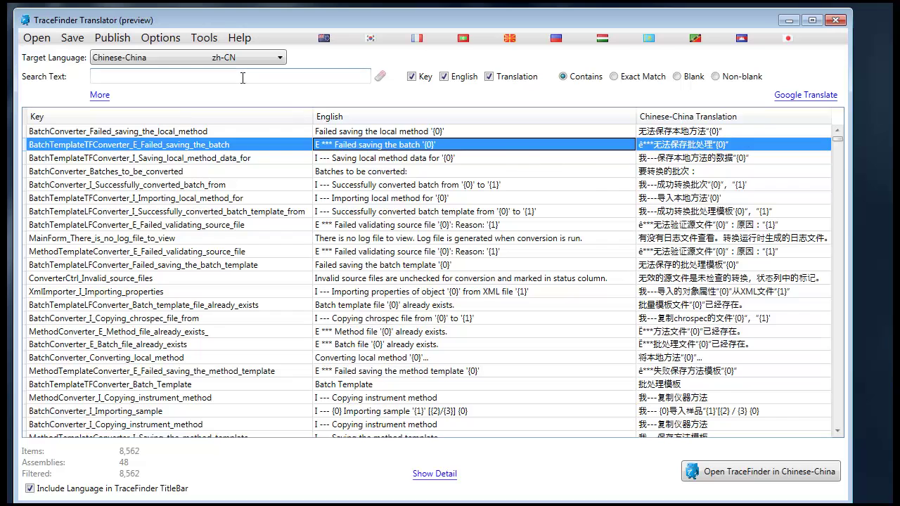
Filter to keys containing 'cdb', with English and Translation matching off, and browse entries like OpeningSampleFromCDB
type("cdb")
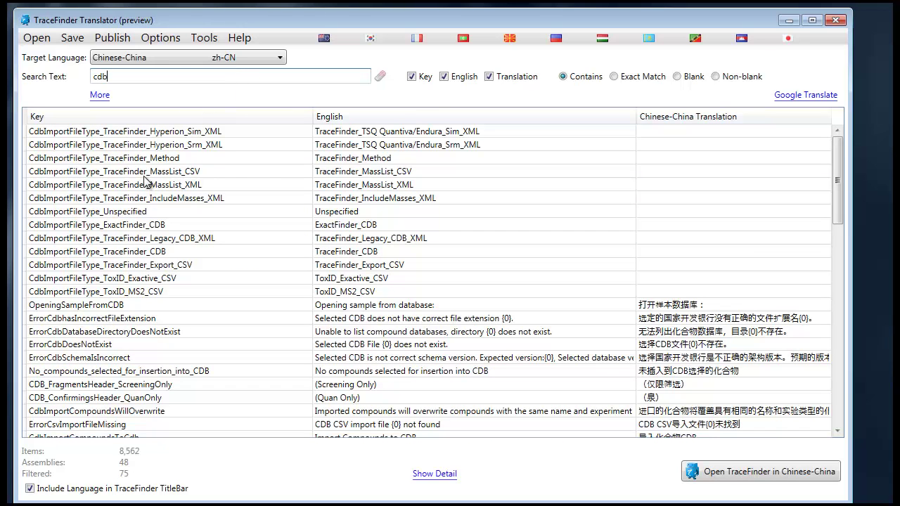
left_click(443, 77)
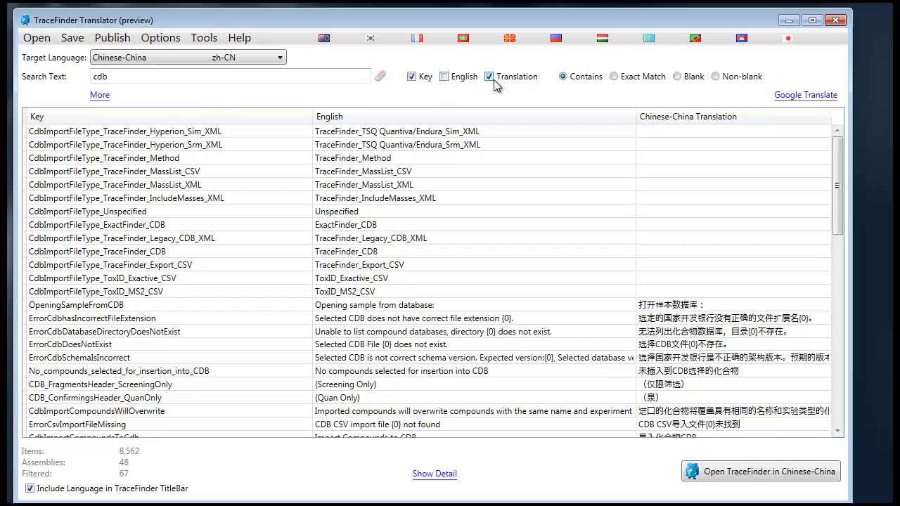
left_click(489, 76)
left_click(146, 79)
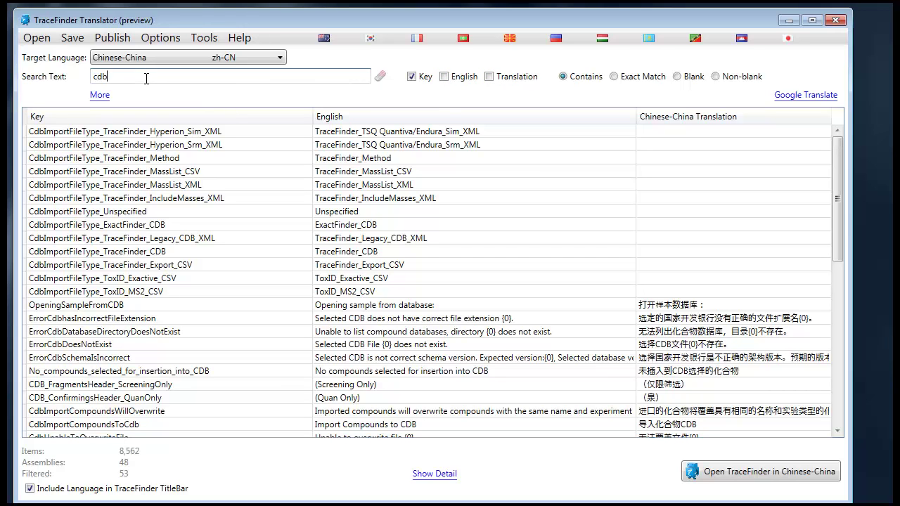
left_click(133, 304)
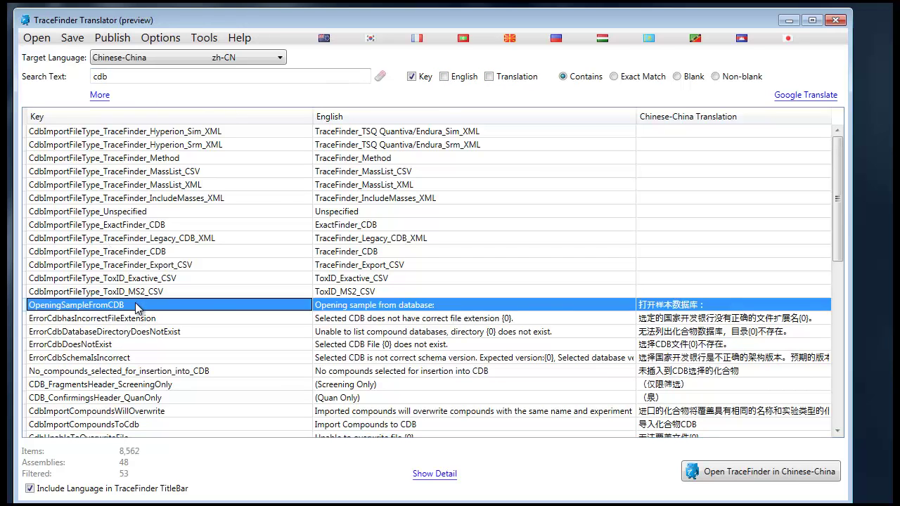
scroll(135, 302, "down", 10)
scroll(135, 303, "up", 10)
Select the ErrorCdbDoesNotExist entry and replace the search text with 'ErrorCdbDoe'
left_click(104, 345)
left_click_drag(118, 76, 41, 83)
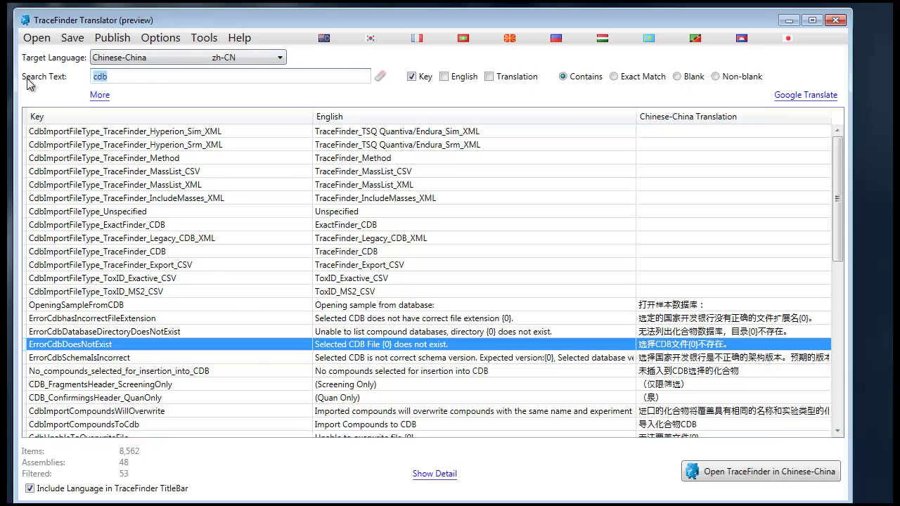
type("Error")
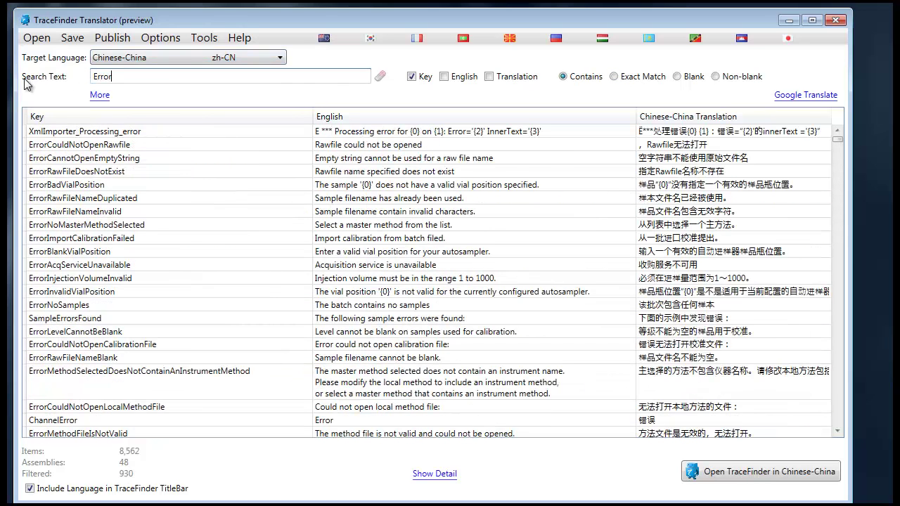
type("CdbDoesNotExist")
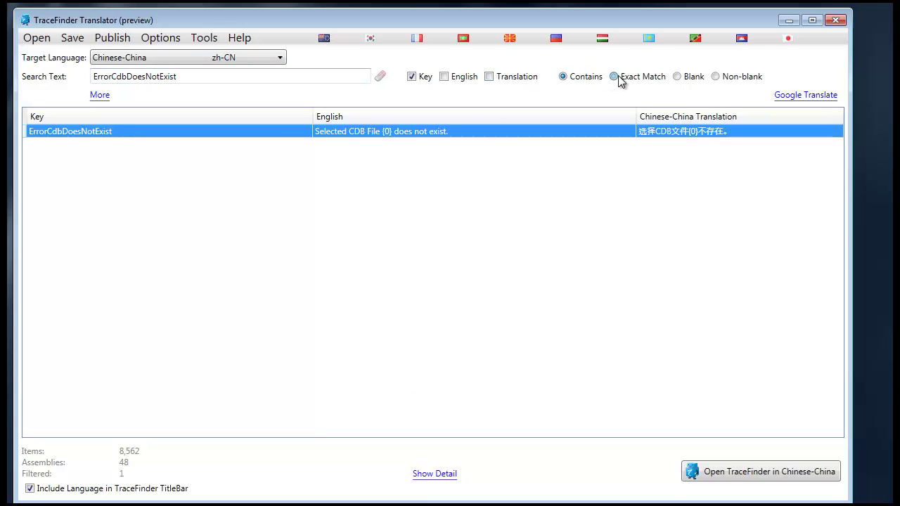
Switch back to Contains matching and replace the search text with 'Cdb'
left_click(563, 76)
left_click(181, 76)
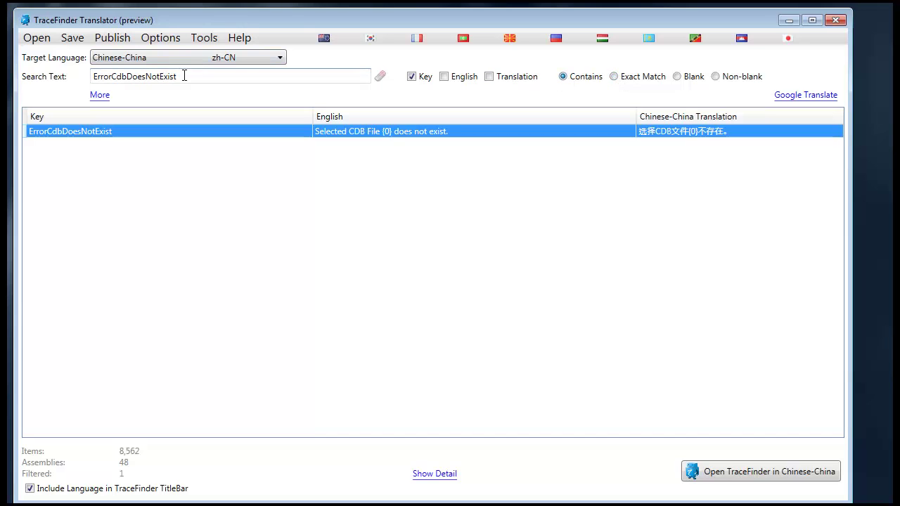
double_click(184, 76)
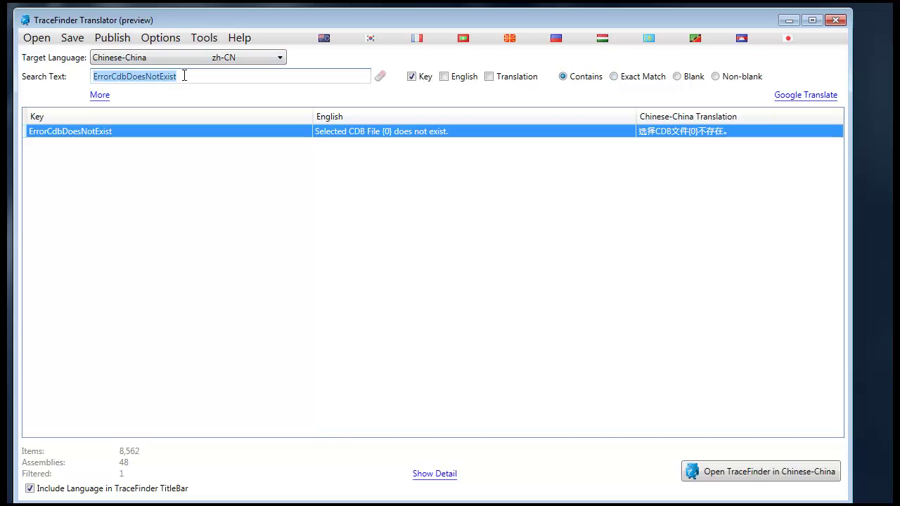
type("Cdb")
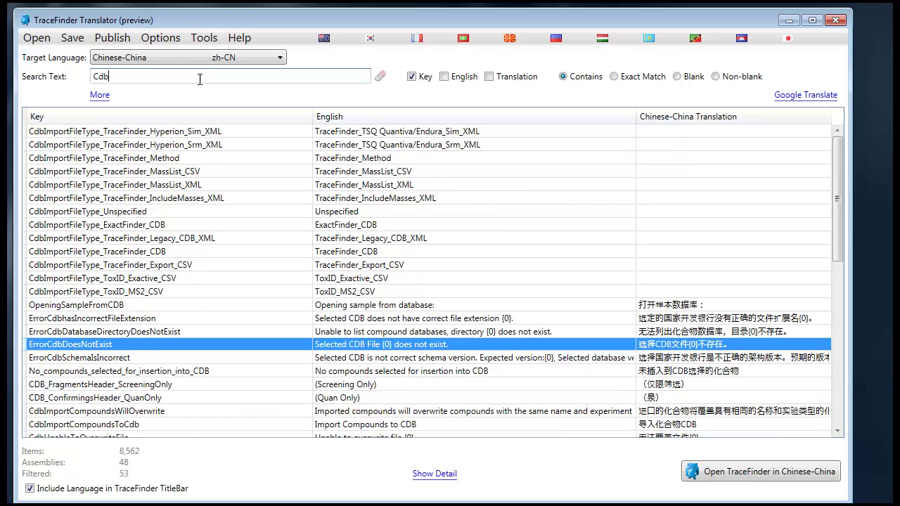
Show only blank entries, checking English and Translation text rather than keys for blanks
left_click(685, 78)
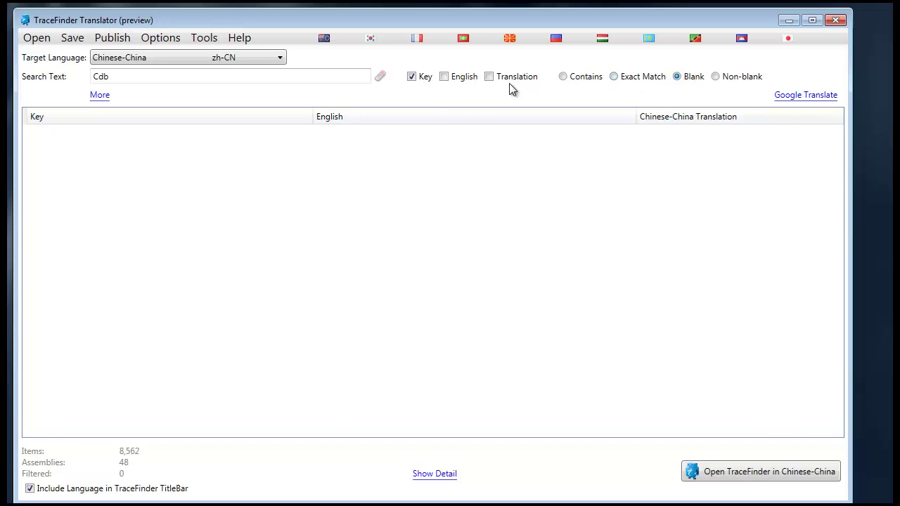
left_click(412, 76)
left_click(458, 77)
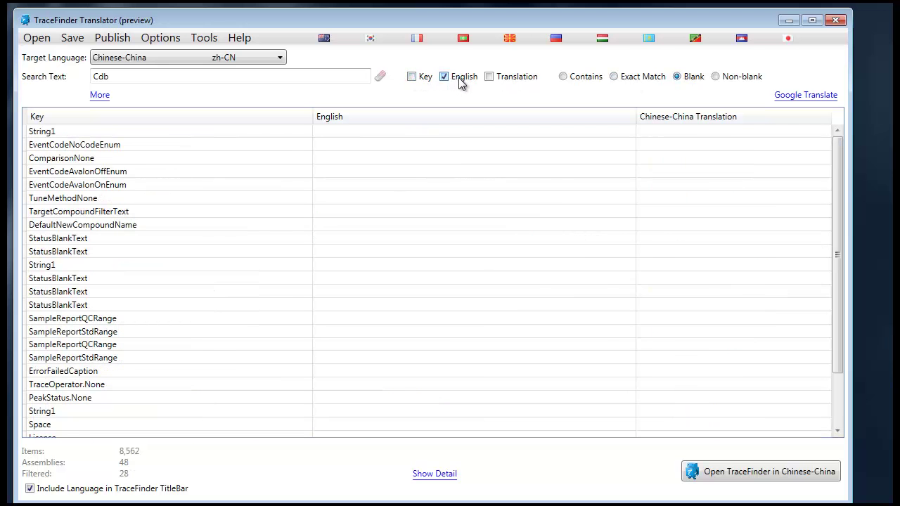
left_click(492, 79)
left_click(457, 79)
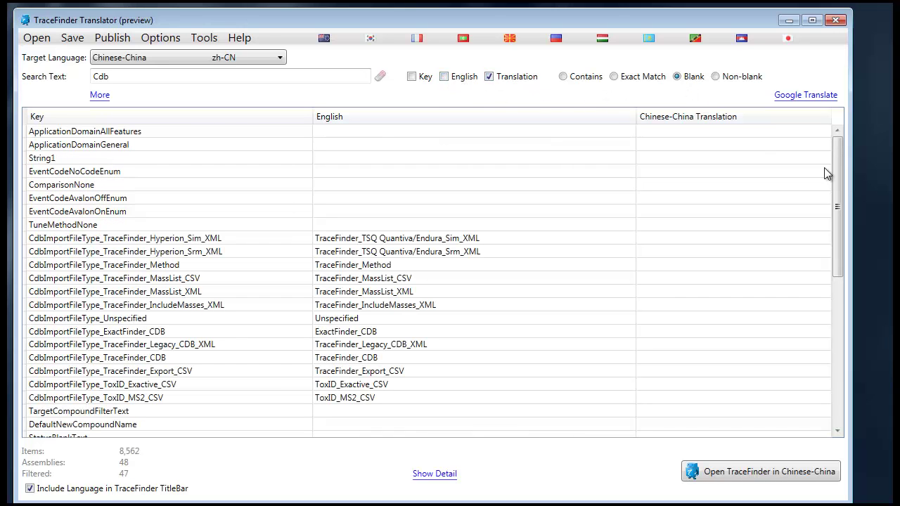
left_click_drag(835, 177, 819, 369)
left_click_drag(836, 314, 837, 200)
Compare non-blank and missing translations, then leave the blank filter and return to Contains matching
left_click(716, 77)
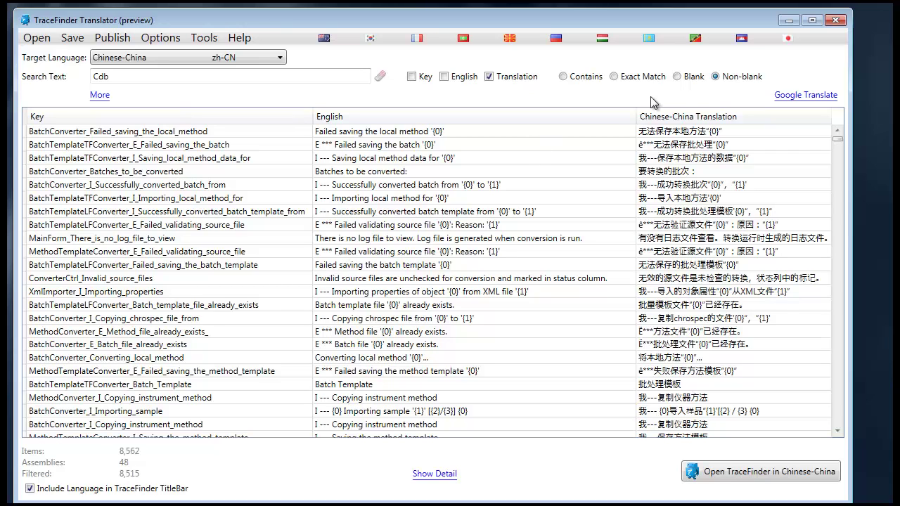
left_click(691, 82)
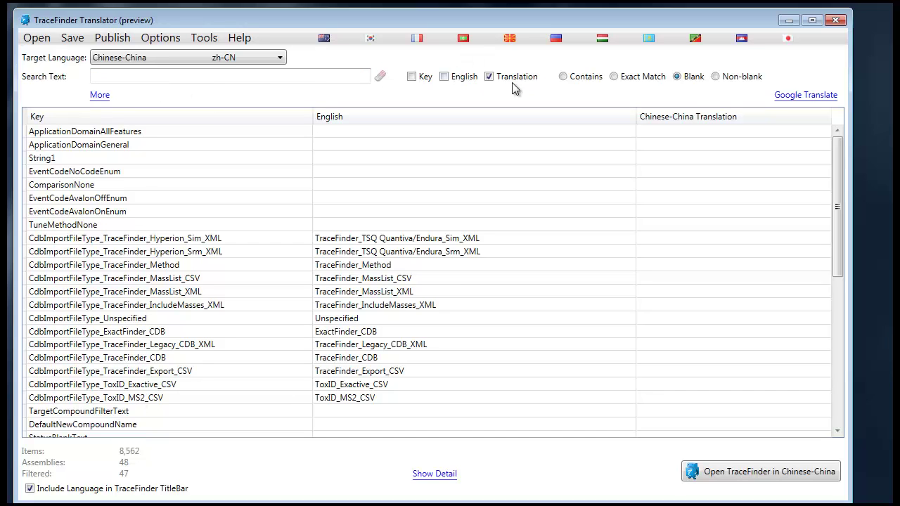
left_click(614, 76)
left_click(588, 78)
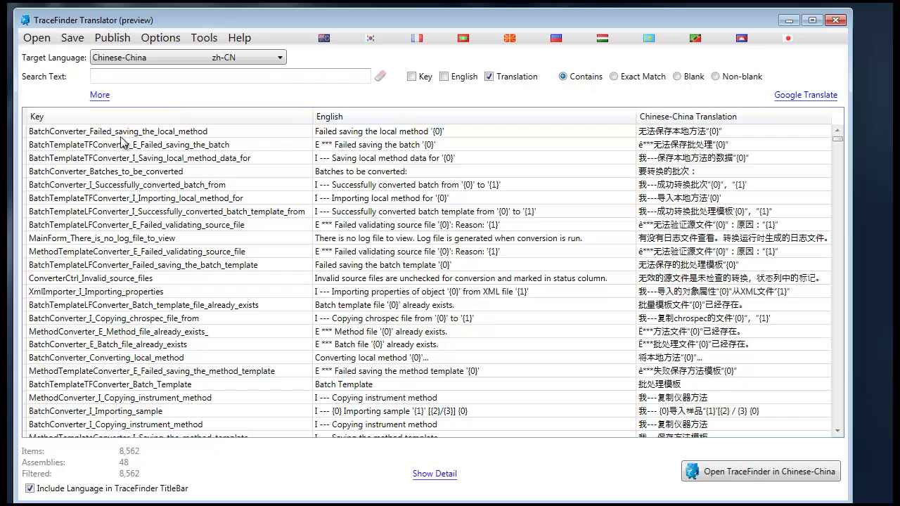
Reveal the More filters and filter strings to the ThermoFisher.UIBroker.Controls.dll resource
left_click(99, 95)
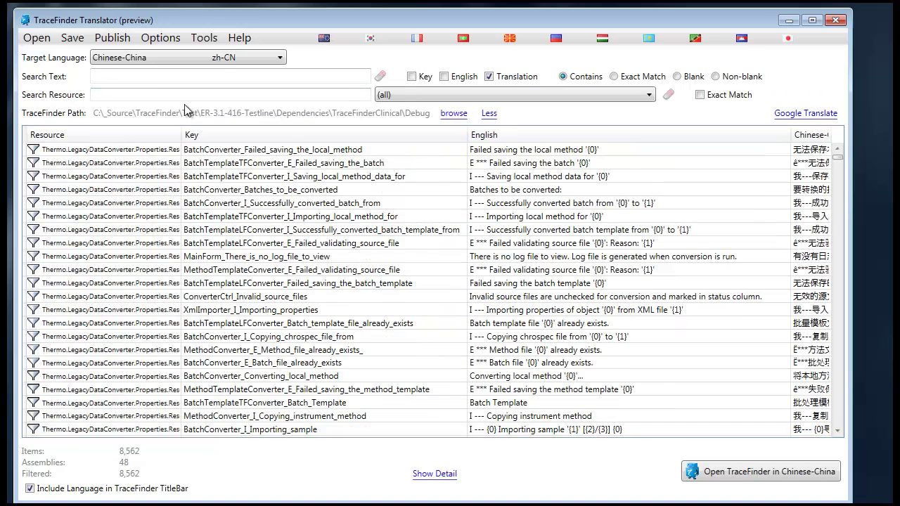
left_click(266, 94)
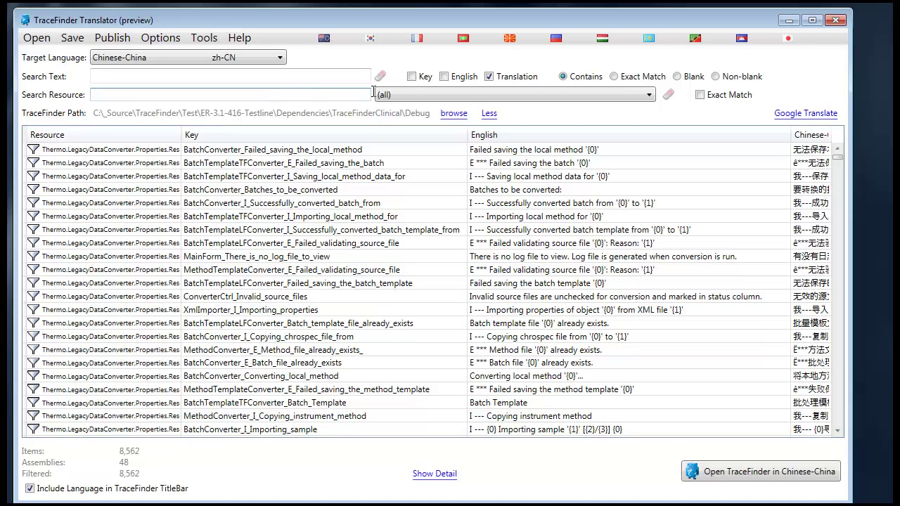
left_click(403, 96)
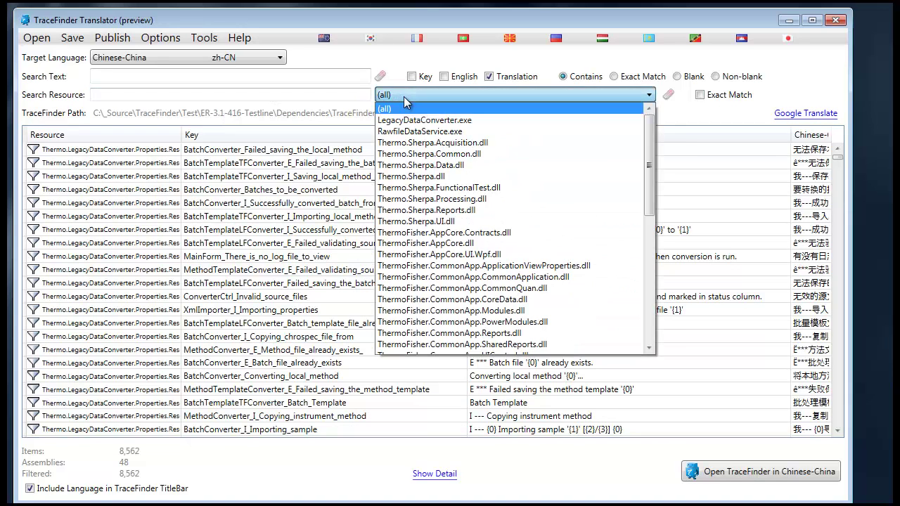
left_click_drag(642, 158, 643, 285)
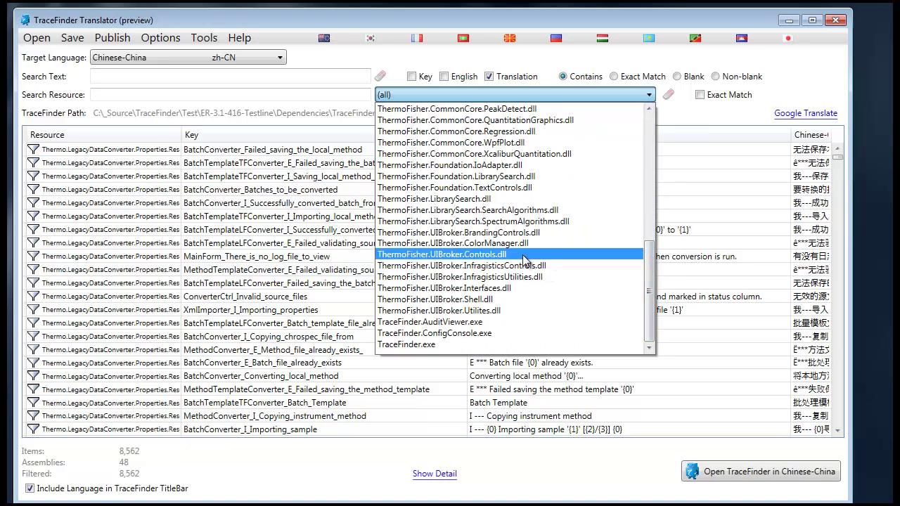
left_click(523, 255)
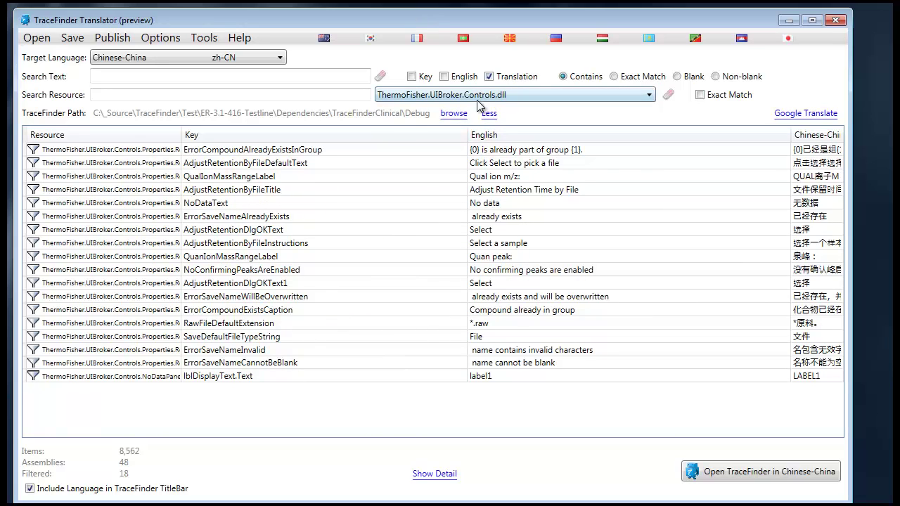
Widen the Resource column and turn on Exact Match for the resource search
left_click(320, 94)
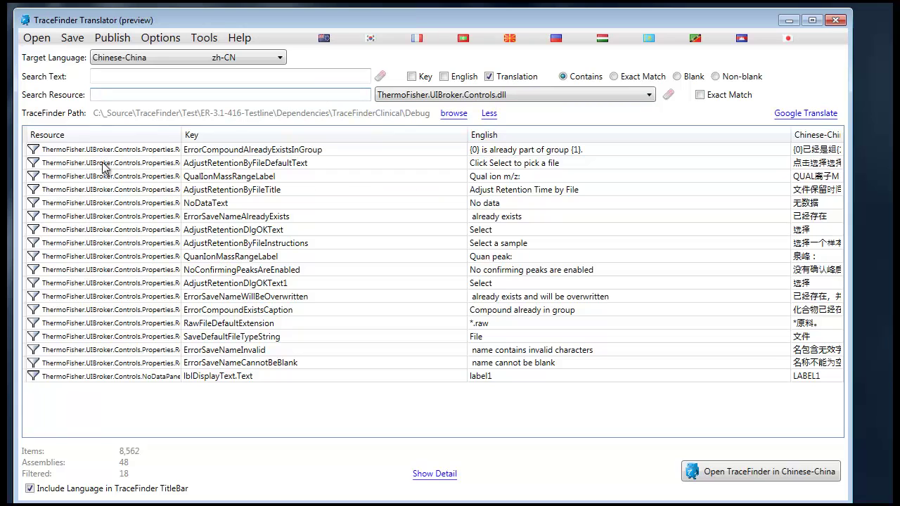
left_click_drag(242, 144, 274, 144)
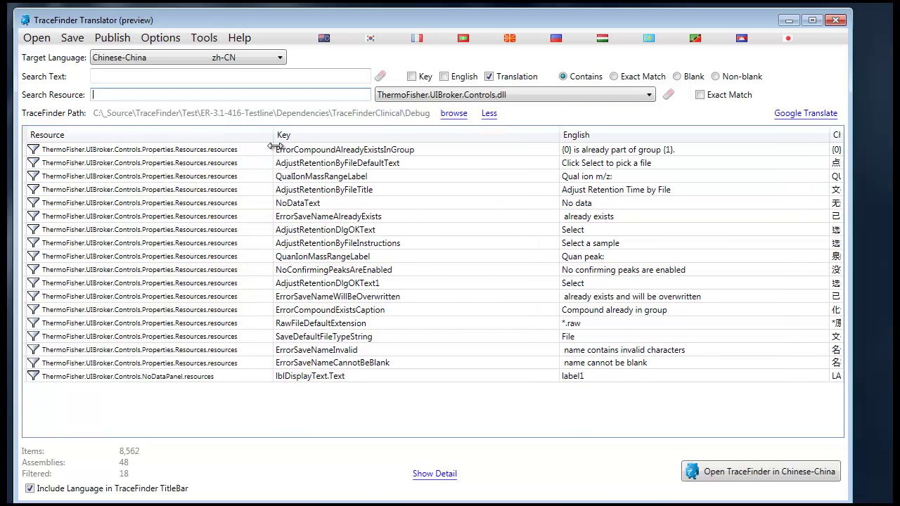
left_click(181, 246)
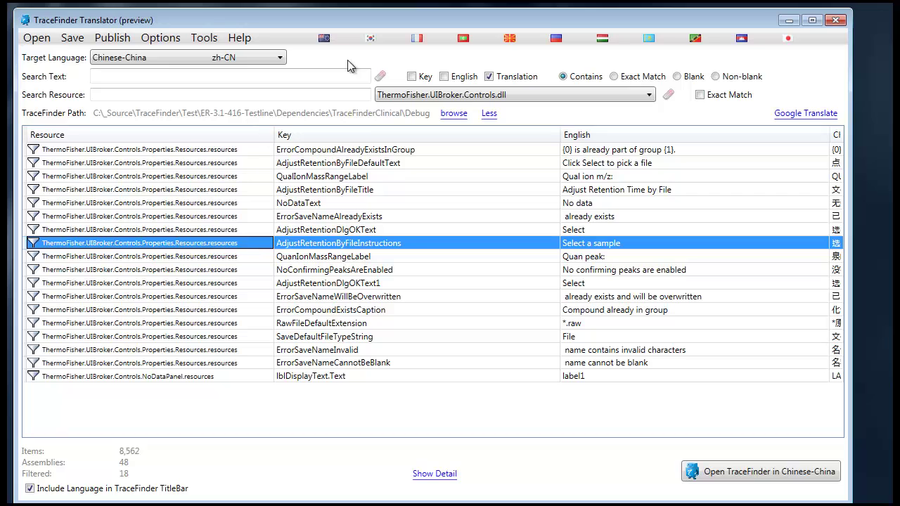
left_click(700, 95)
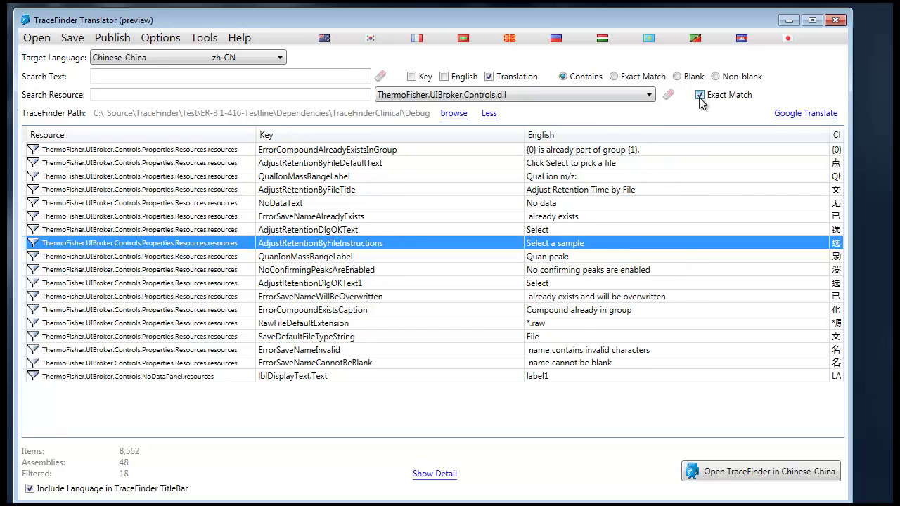
Filter by the selected row's resource name, then clear the resource search text
left_click(33, 218)
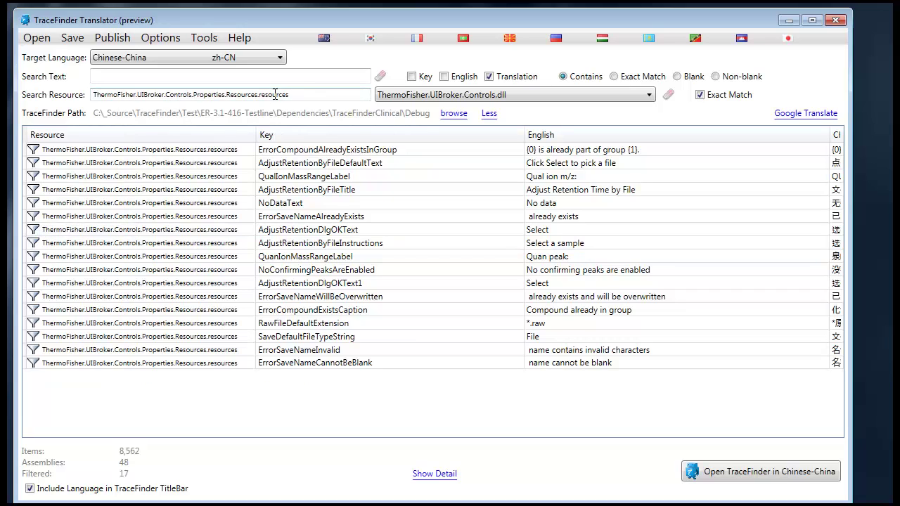
left_click(301, 93)
key("ctrl+a")
key("BackSpace")
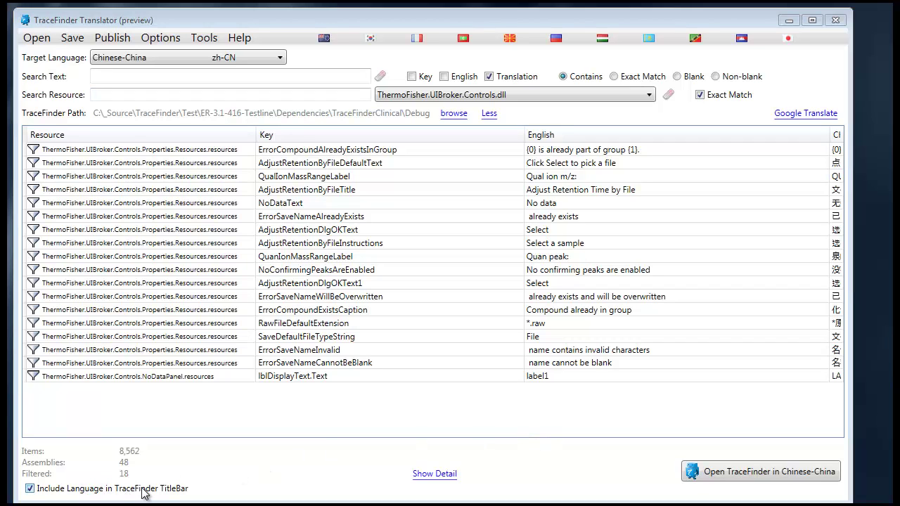
left_click(725, 473)
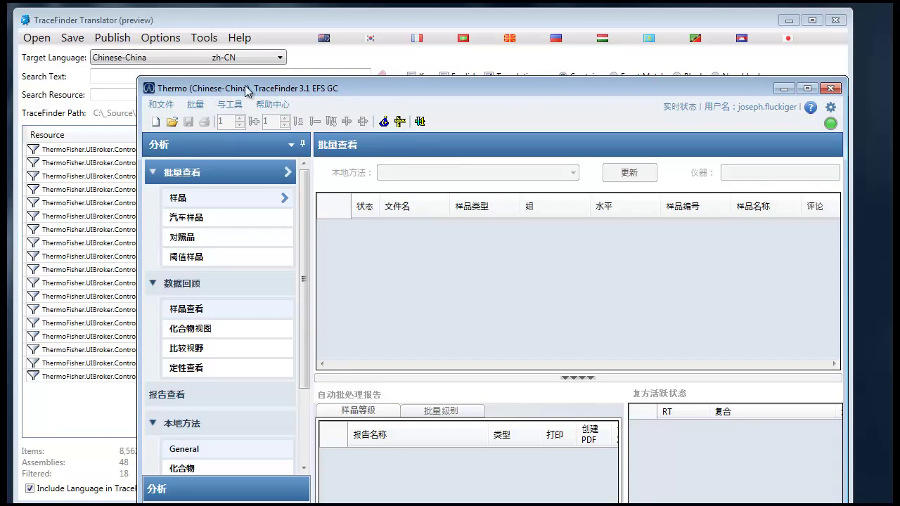
left_click_drag(232, 90, 270, 105)
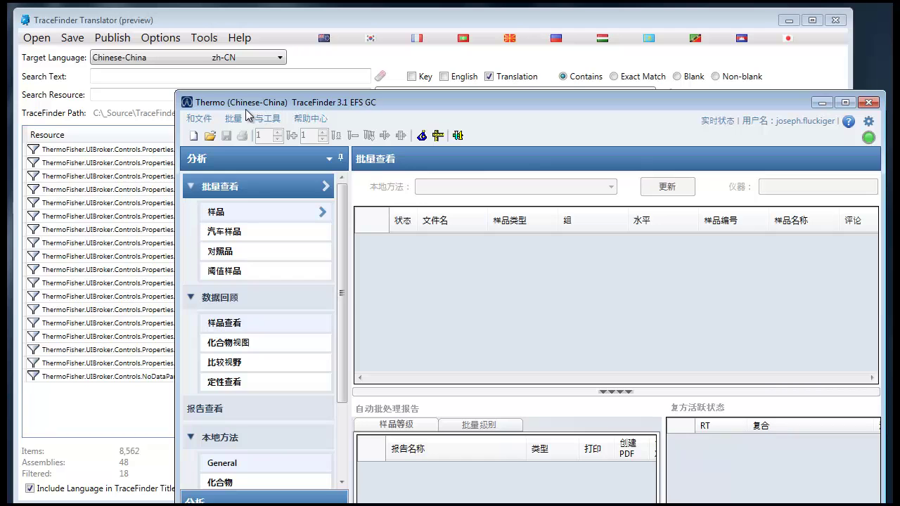
left_click_drag(317, 106, 347, 118)
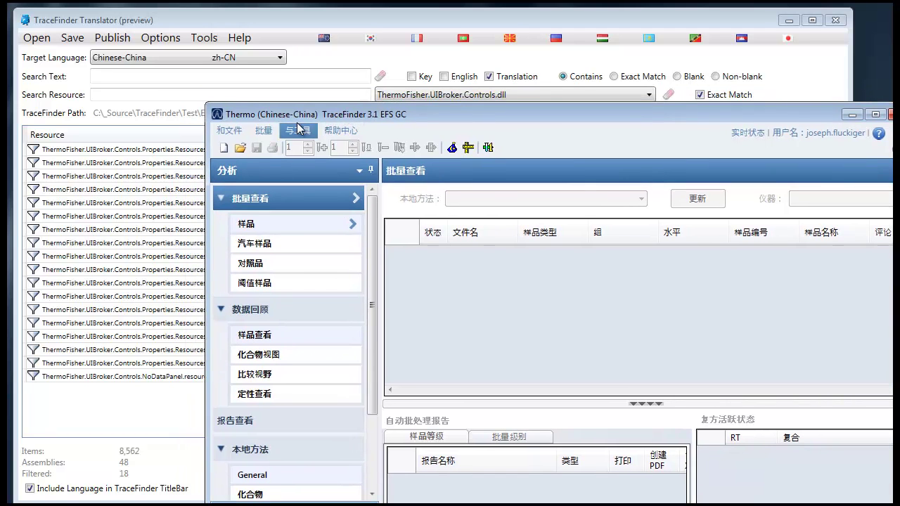
left_click_drag(472, 115, 454, 99)
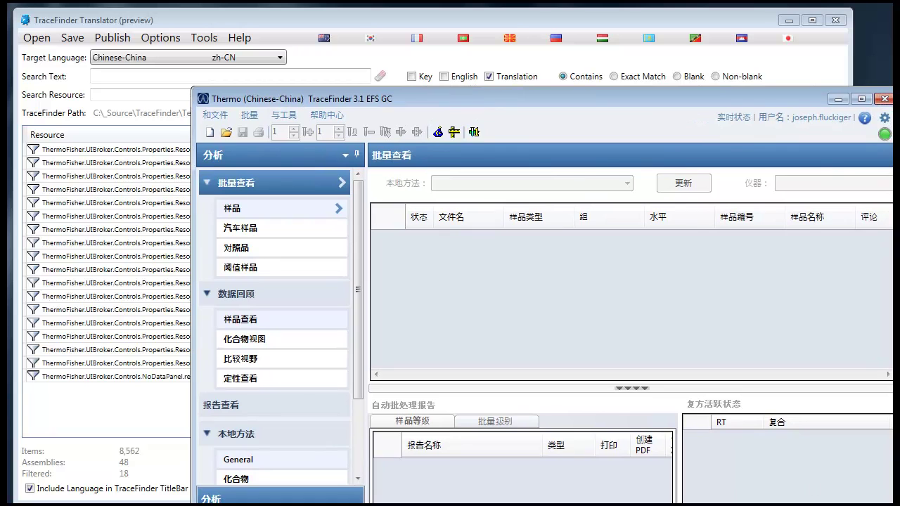
key("alt+F4")
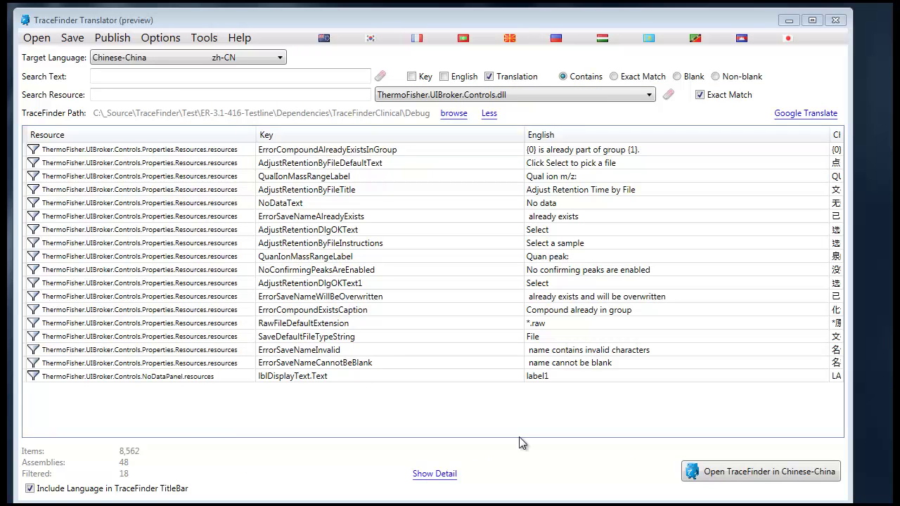
Select the five rows from 'Click Select to pick a file' to 'already exists' and Google-translate them
left_click(435, 474)
mouse_move(668, 317)
left_mouse_down()
mouse_move(656, 446)
mouse_move(657, 320)
left_mouse_up()
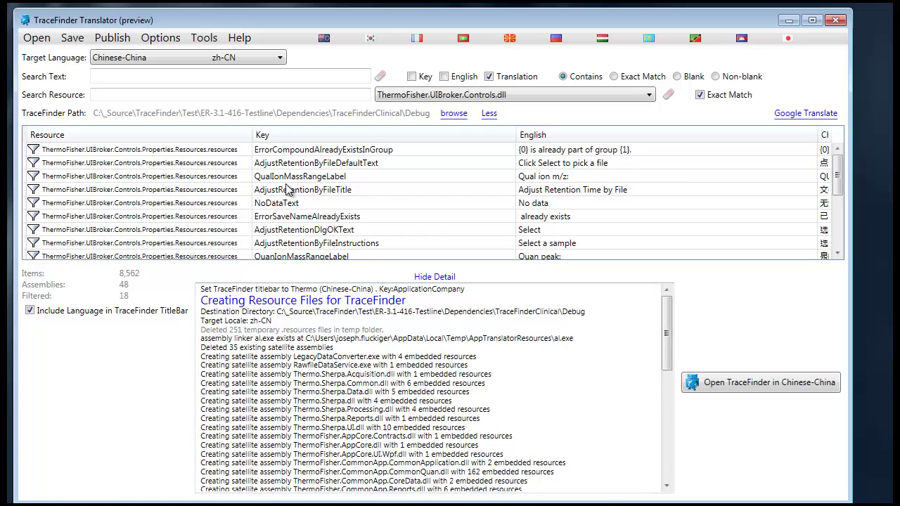
left_click(639, 163)
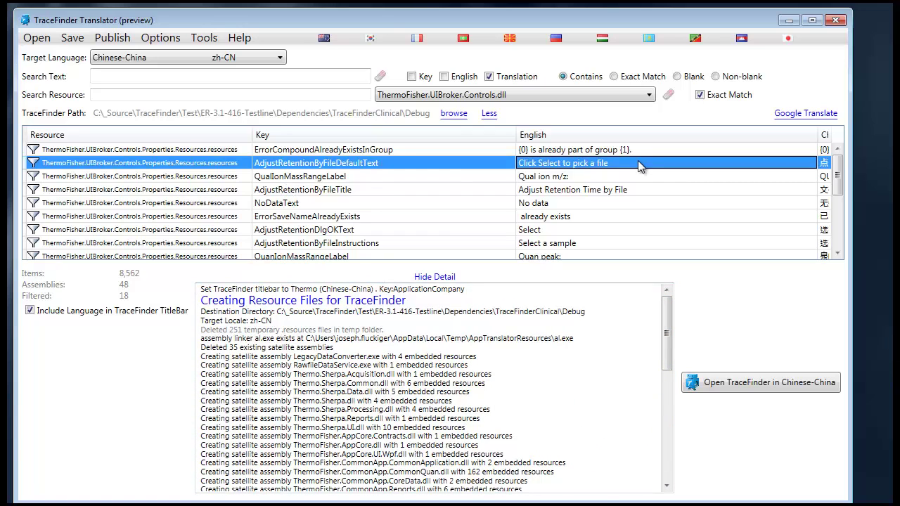
left_click(630, 212, "shift")
left_click_drag(816, 137, 708, 137)
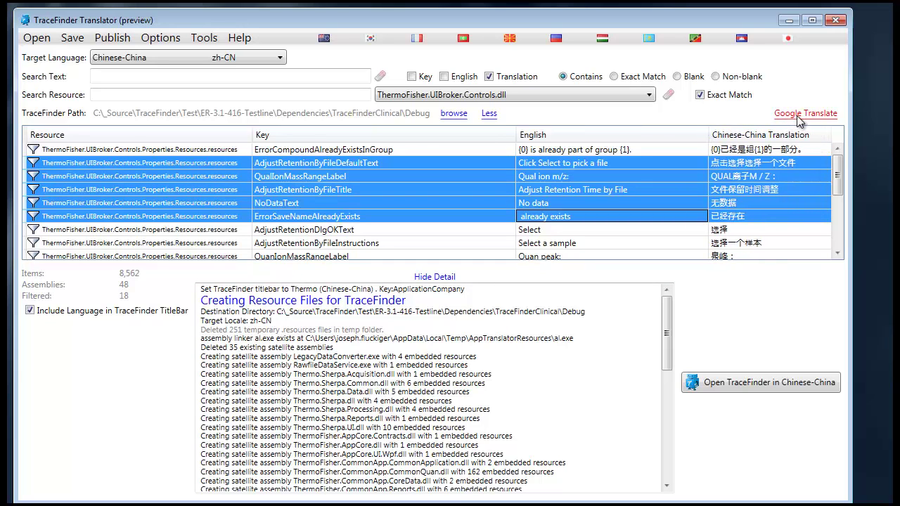
left_click(799, 114)
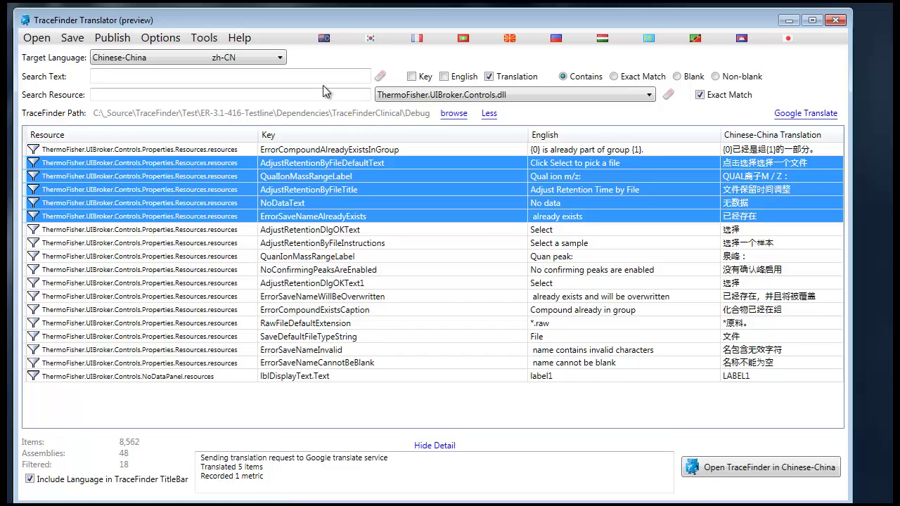
Close the running TraceFinder, then publish resources and relaunch it in Chinese-China (zh-CN)
left_click(714, 472)
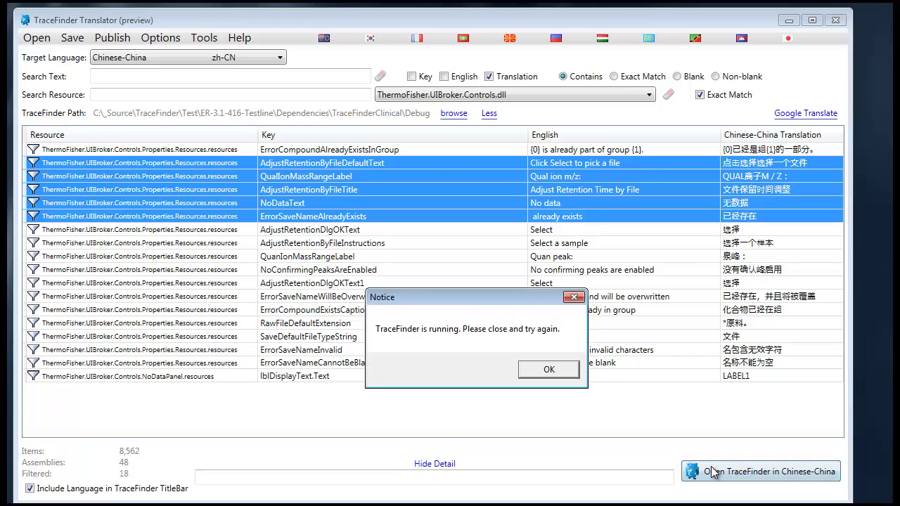
left_click(549, 370)
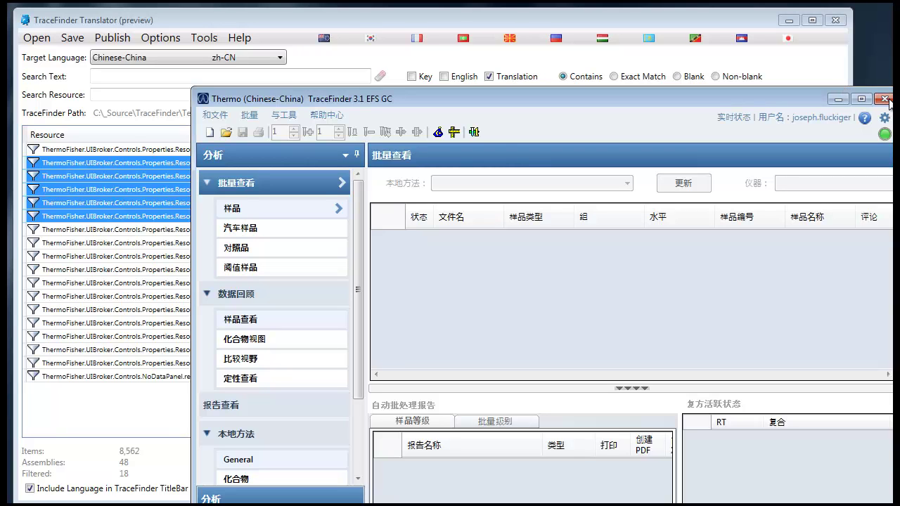
left_click(561, 79)
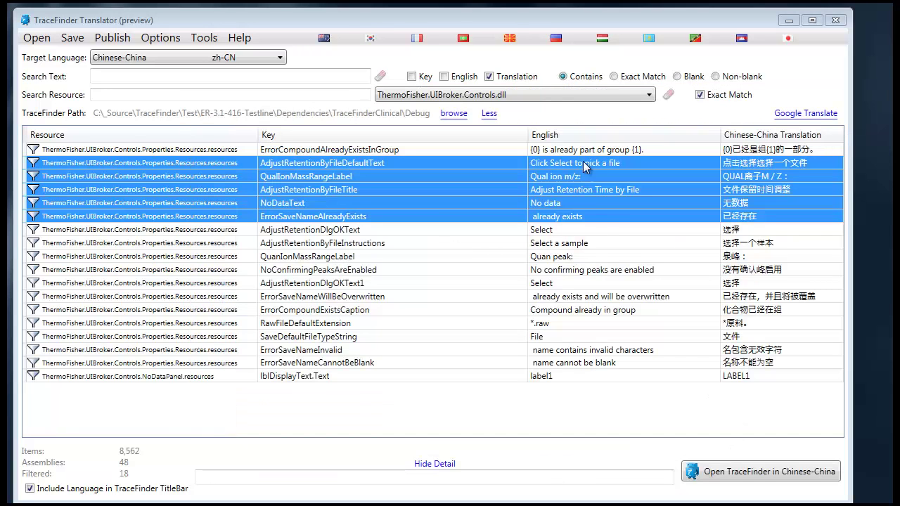
left_click(715, 476)
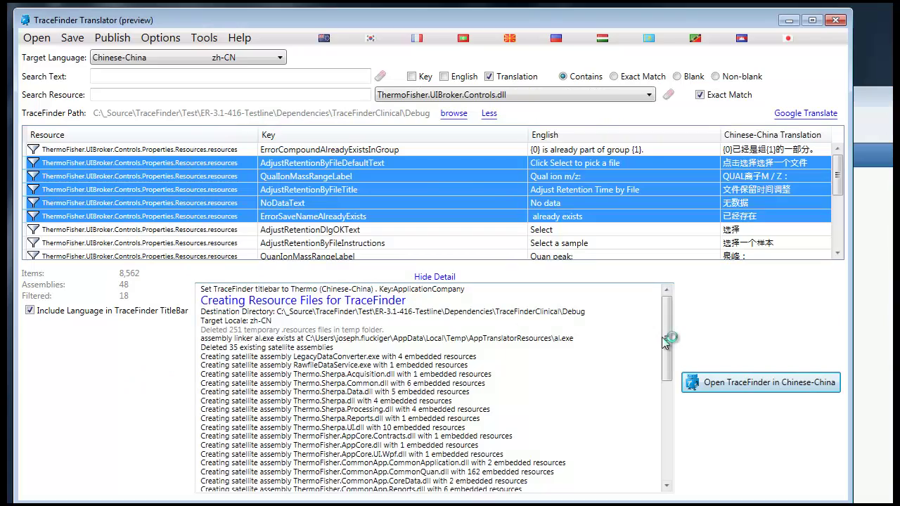
left_click_drag(664, 337, 650, 461)
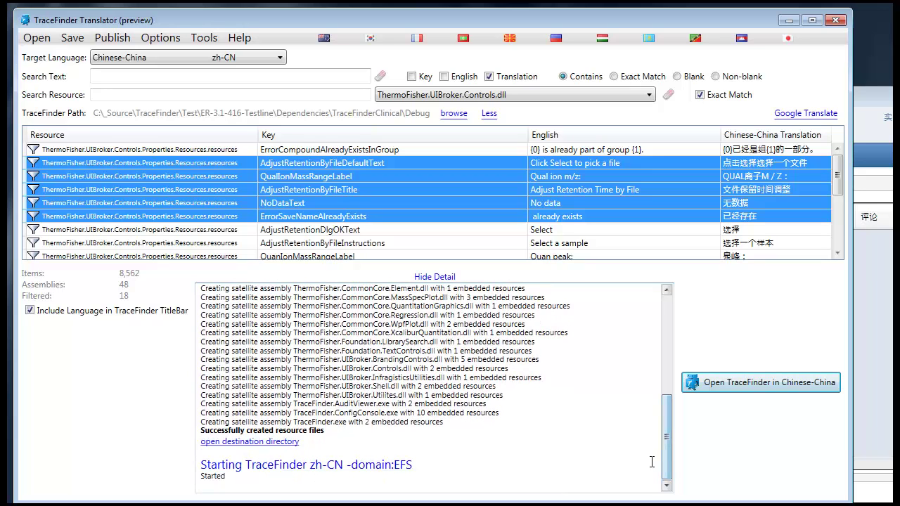
left_click(257, 442)
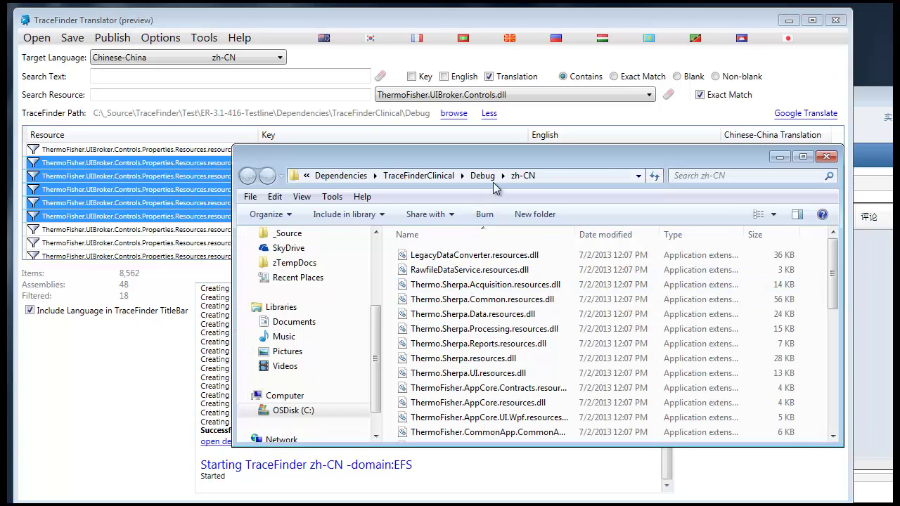
mouse_move(833, 289)
left_mouse_down()
mouse_move(829, 415)
mouse_move(837, 278)
left_mouse_up()
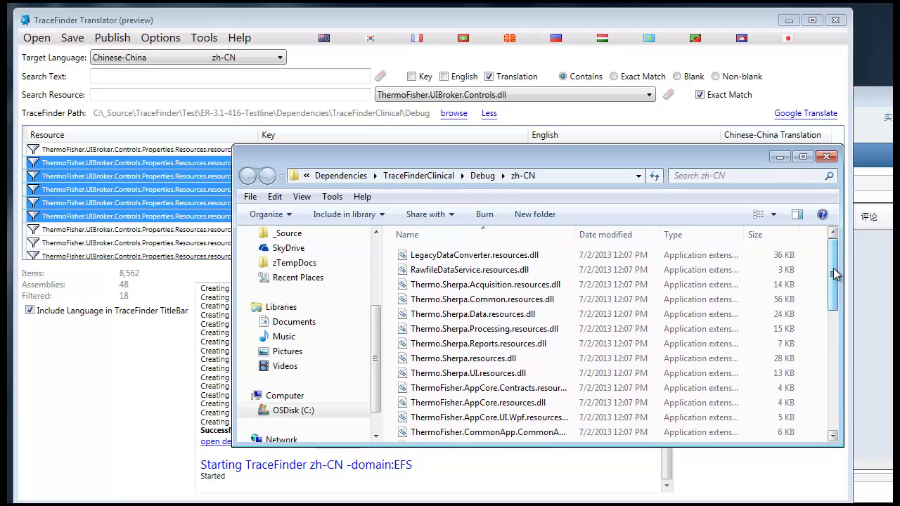
left_click(828, 157)
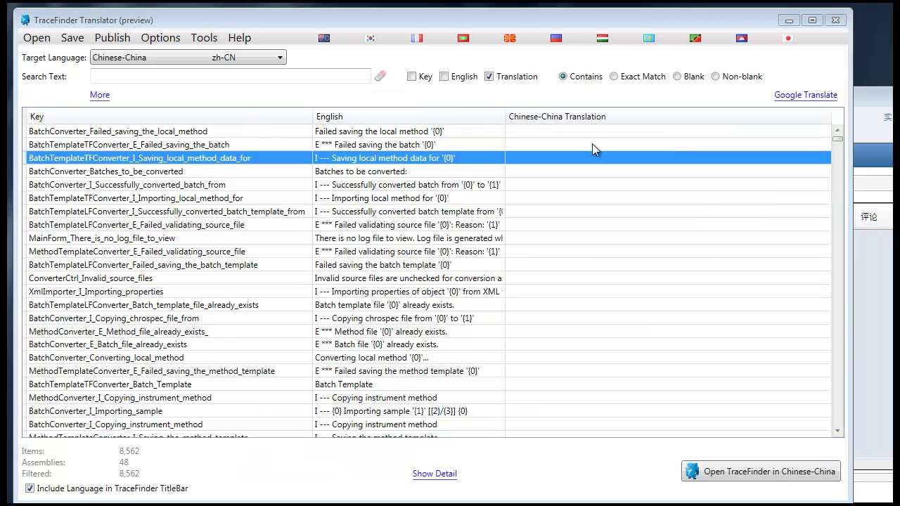
Google-translate eight converter messages, then select from XmlImporter_I_Importing_properties downward page by page
left_click(495, 251, "shift")
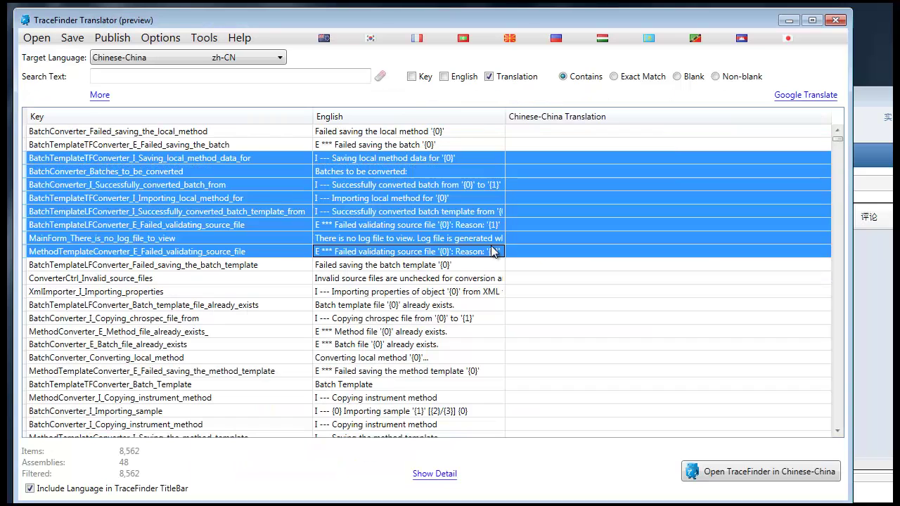
left_click(807, 97)
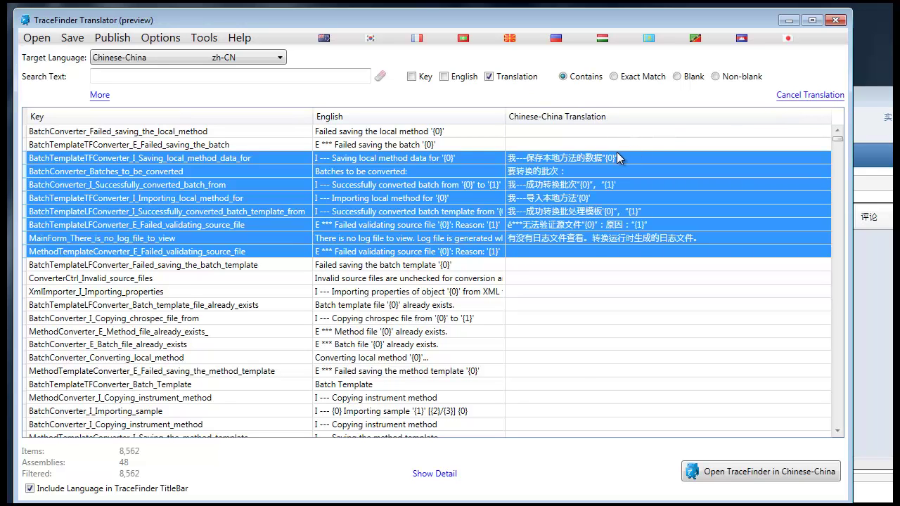
left_click(494, 292)
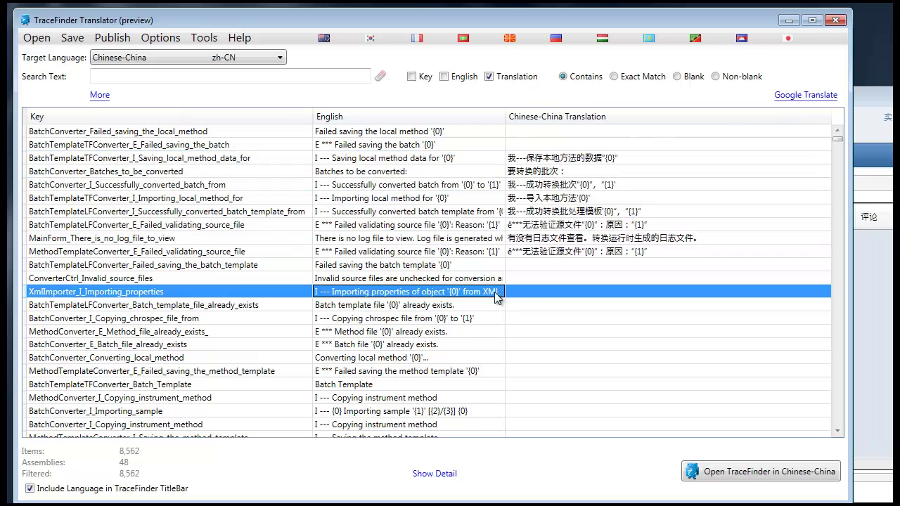
key("shift+Down")
key("shift+Page_Down")
key("shift+Page_Down")
key("shift+Page_Down")
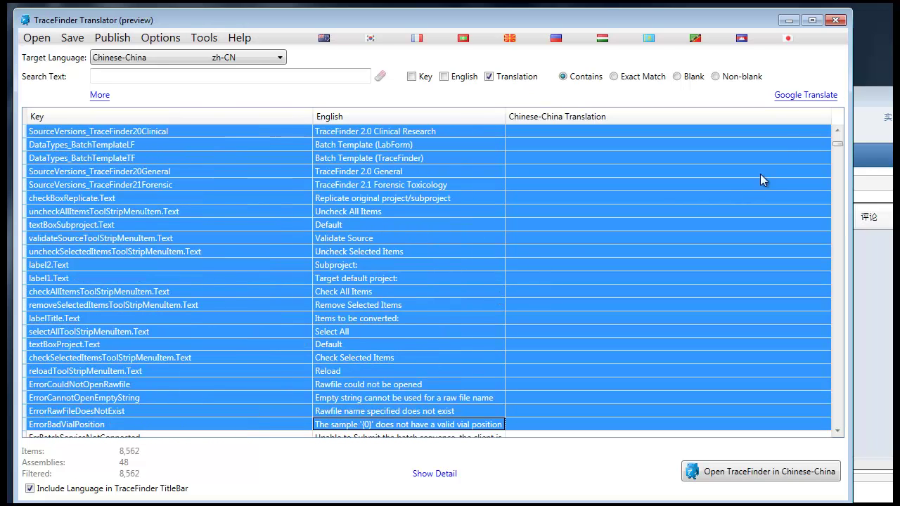
Start Google translation of the large selected block into Chinese-China, then cancel it
left_click(795, 98)
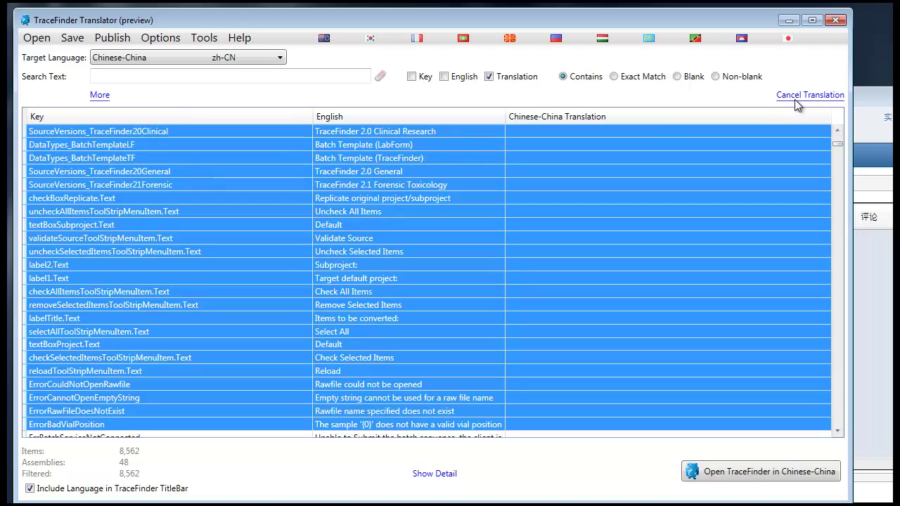
left_click(795, 97)
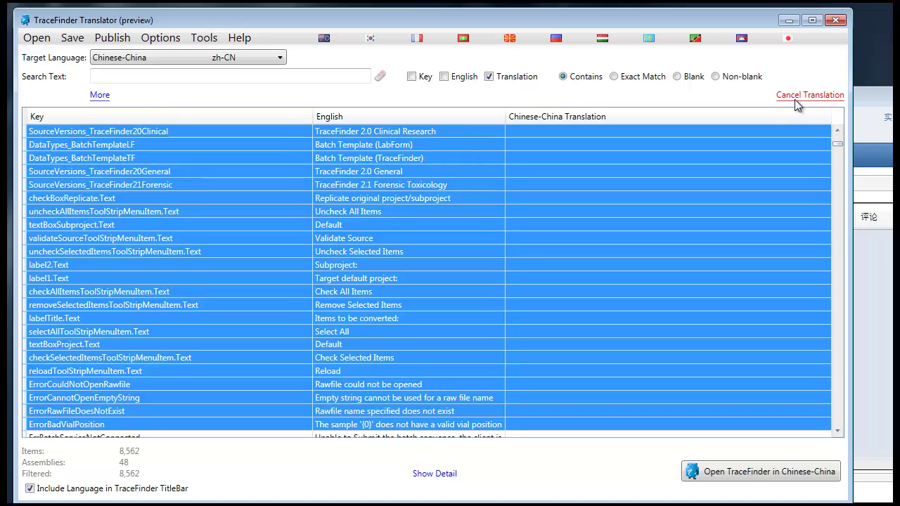